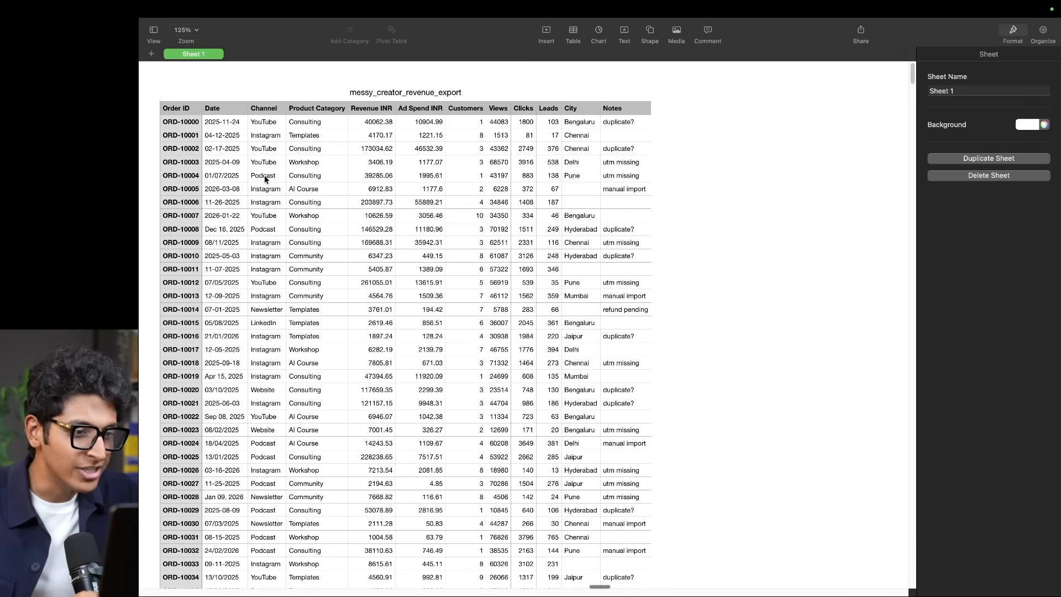
# Look through the messy_creator_revenue_export table for inconsistent date formats, blank cities and problem notes
pyautogui.scroll(-2, 222, 243)
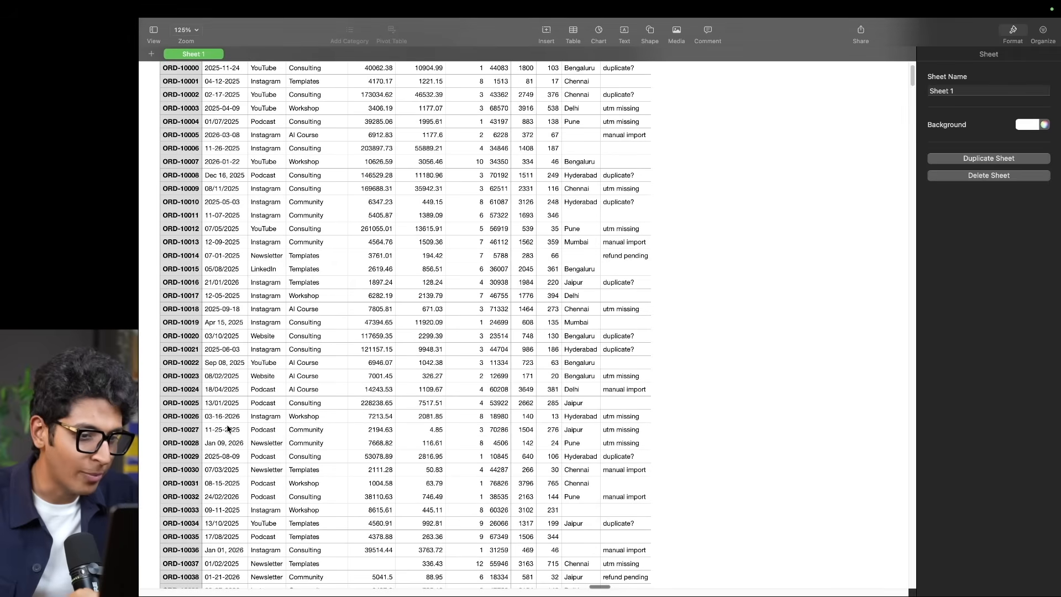
pyautogui.scroll(2, 327, 339)
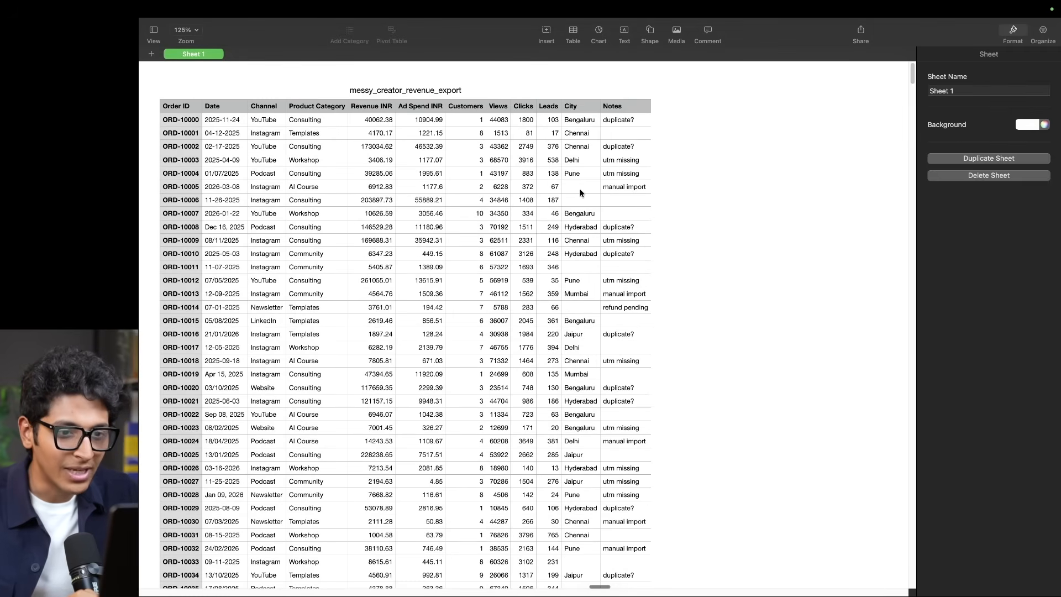
pyautogui.scroll(1, 582, 190)
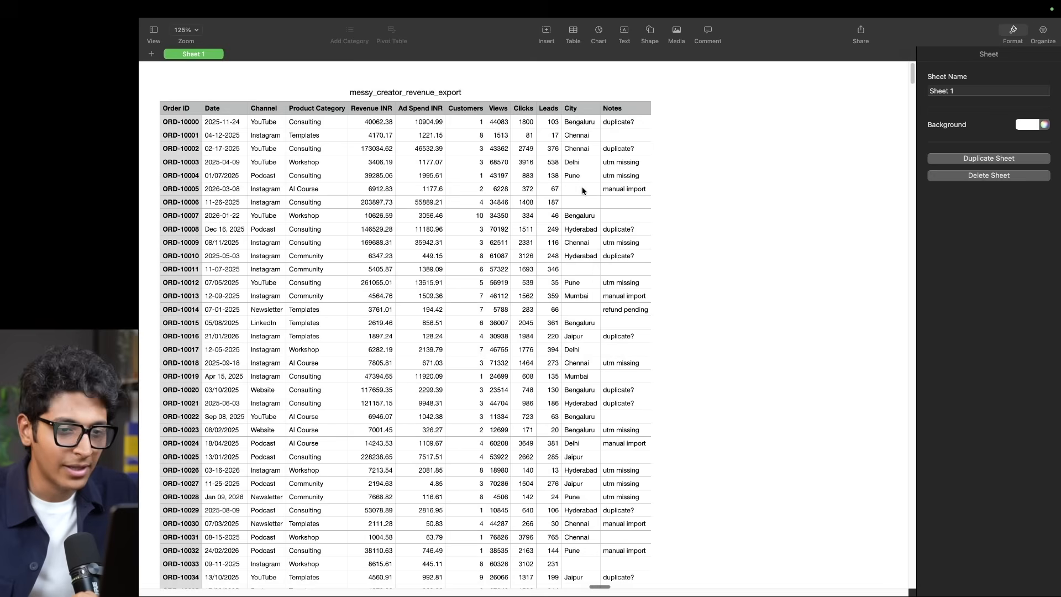
pyautogui.scroll(-3, 589, 238)
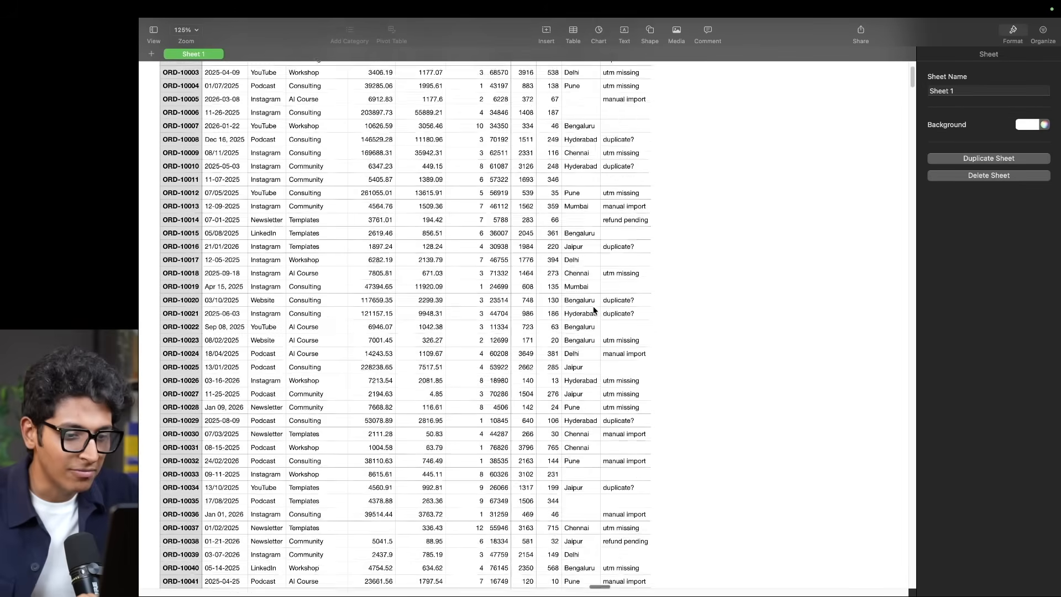
pyautogui.scroll(5, 593, 311)
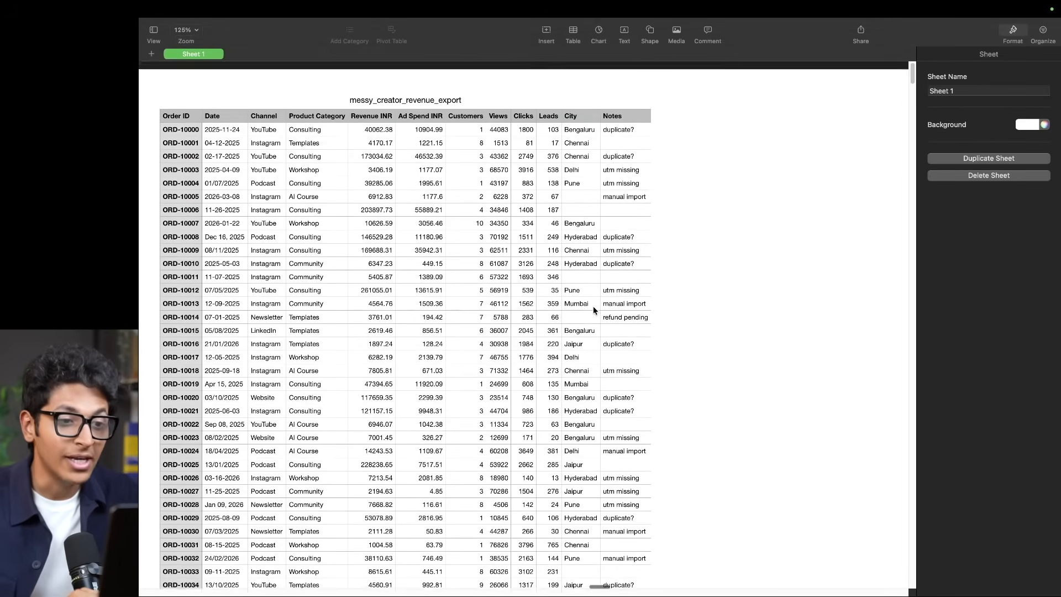
# Switch to Quadratic and ask the chat to clean the dataset: remove duplicates, use MMDDYYYY dates, make revenue/ad spend numeric, flag invalid rows, create a clean table
pyautogui.hotkey('ctrl', 'Right')
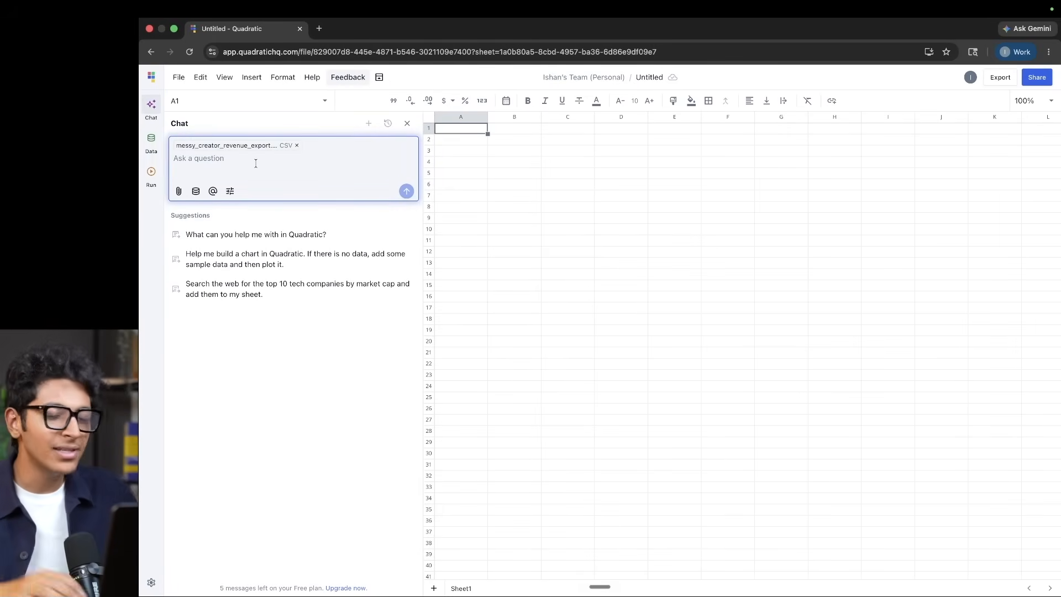
pyautogui.press('fn')
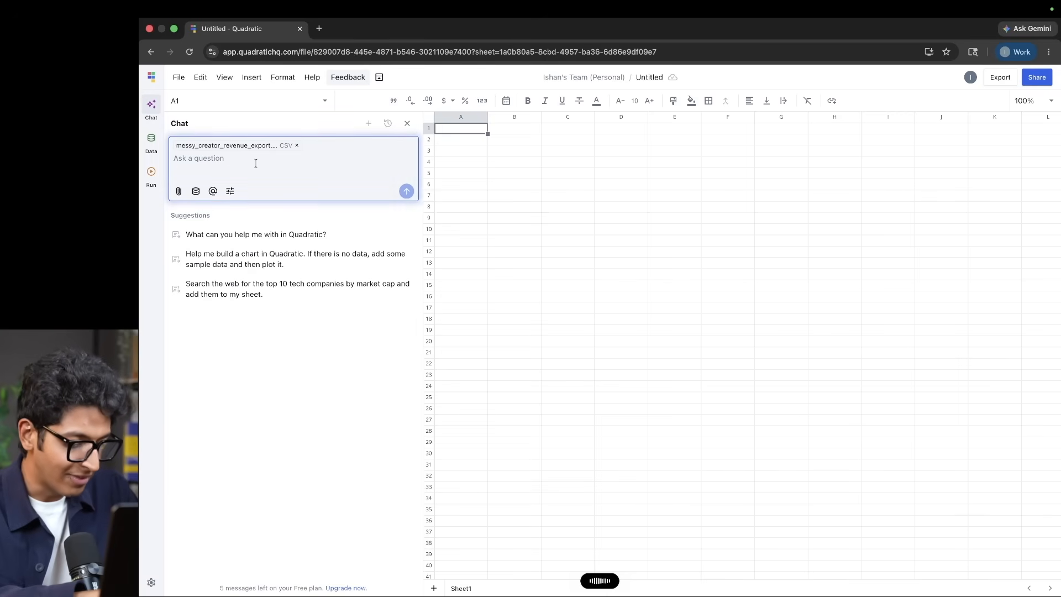
pyautogui.click(256, 164)
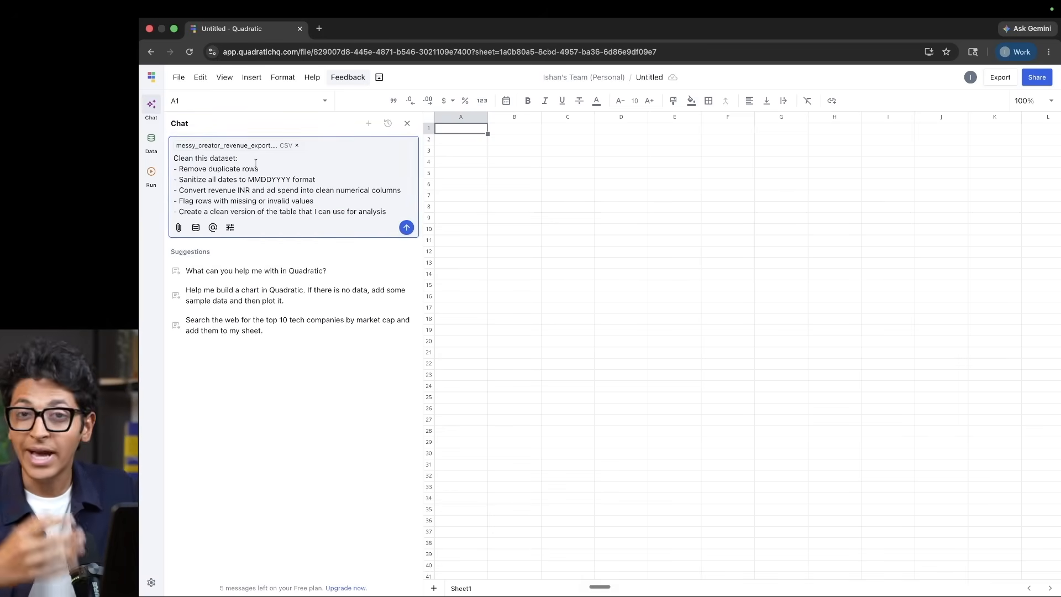
pyautogui.click(406, 227)
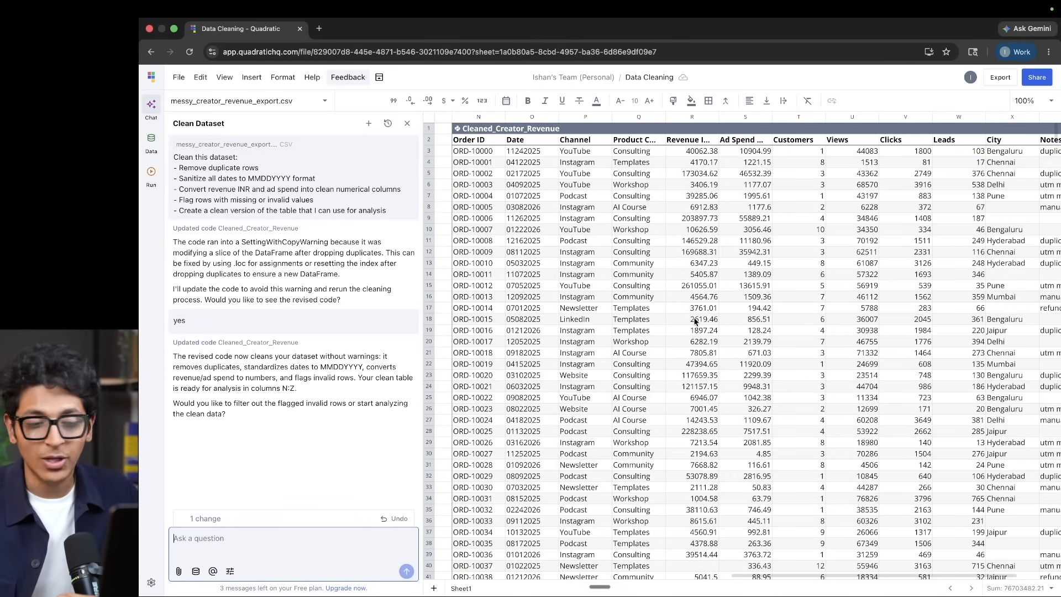
# Review the columns of the Cleaned_Creator_Revenue table, from Order ID and Date across to Notes and Invalid Row
pyautogui.click(534, 153)
pyautogui.hscroll(5, 747, 302)
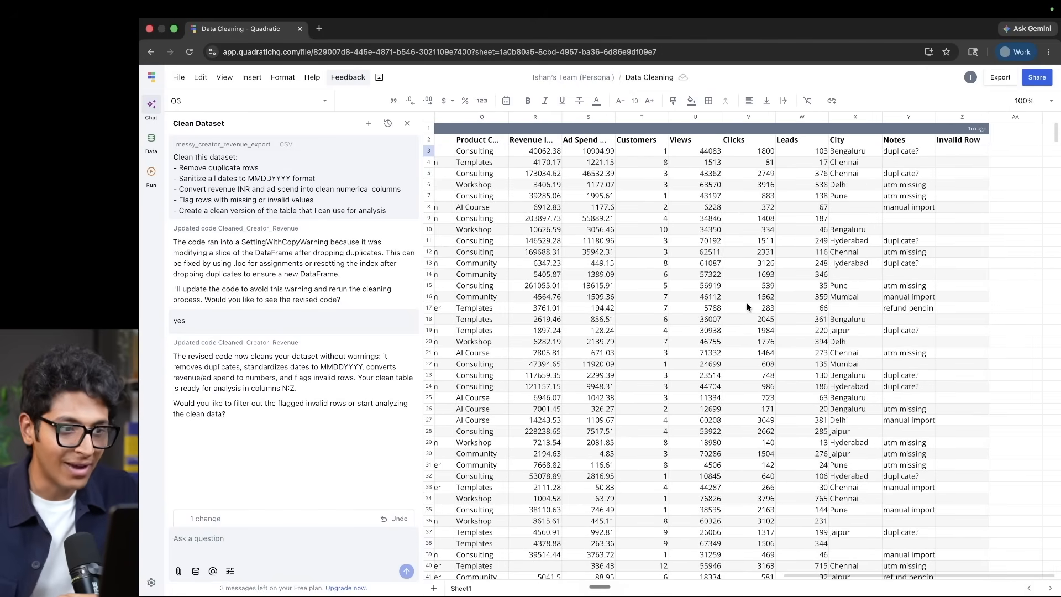
pyautogui.hscroll(-1, 678, 272)
pyautogui.hscroll(-3, 652, 249)
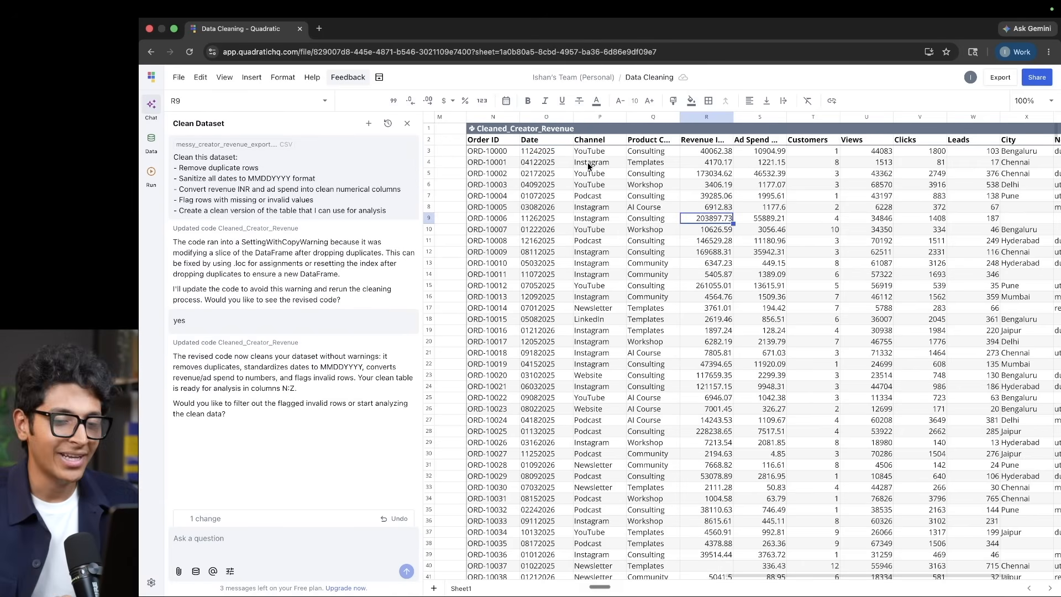
# Open the code behind the Cleaned_Creator_Revenue table, review its duplicate, date, numeric-conversion and invalid-row sections, and close it
pyautogui.click(482, 133)
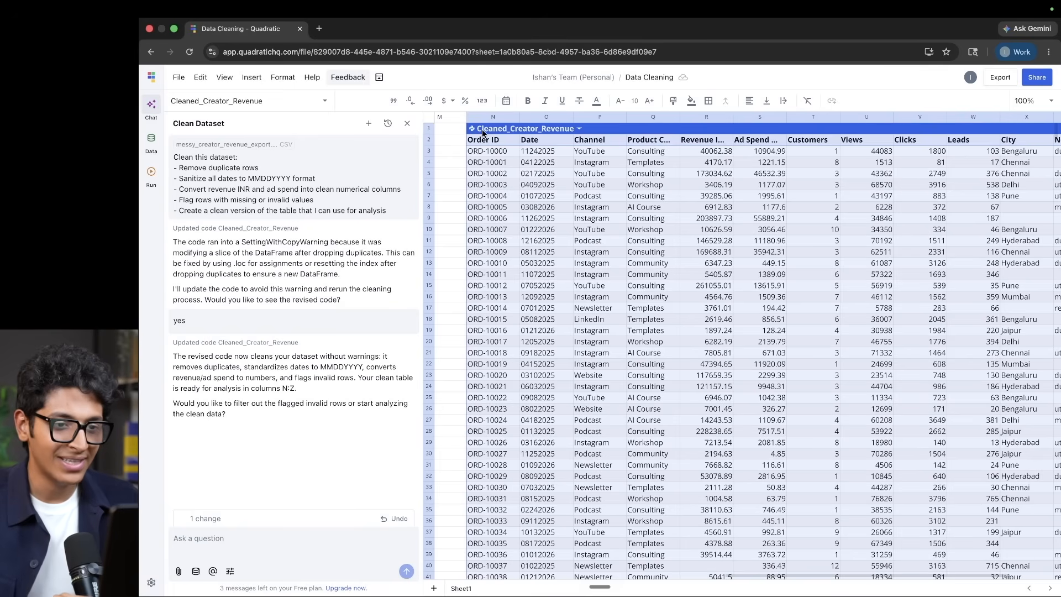
pyautogui.rightClick(483, 132)
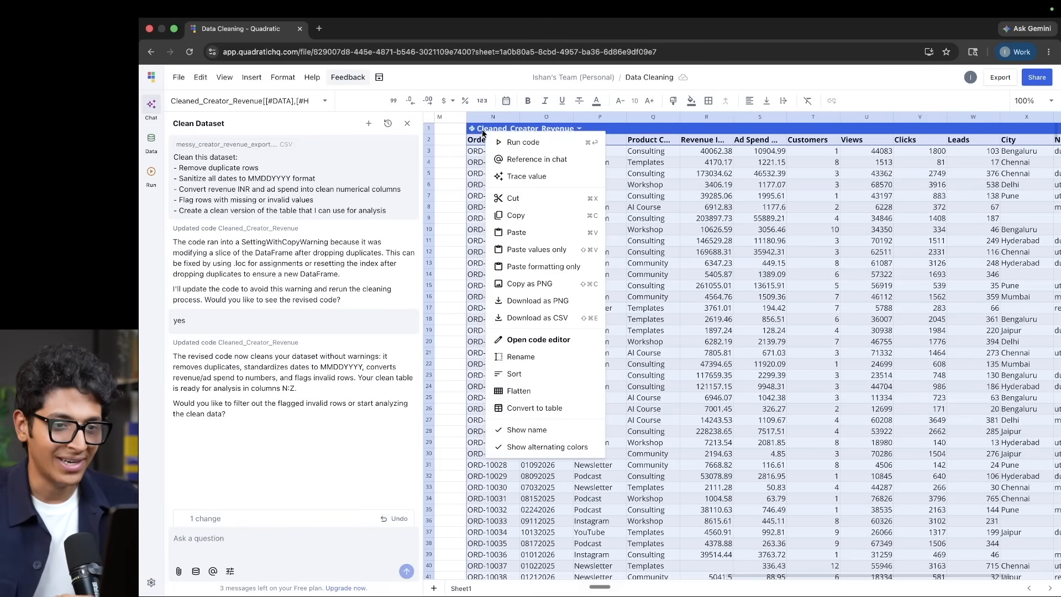
pyautogui.click(576, 341)
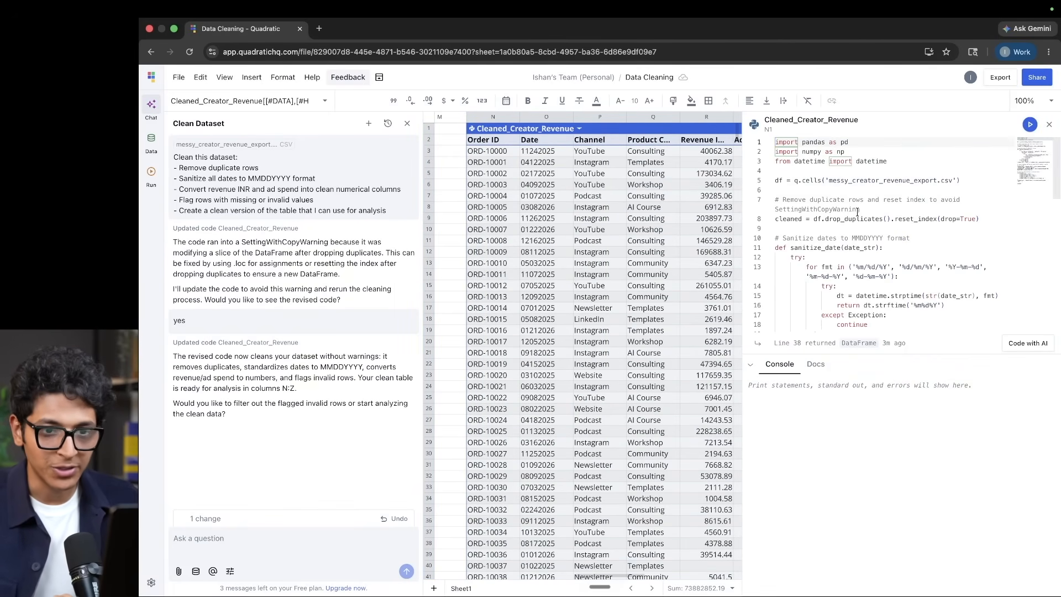
pyautogui.moveTo(813, 200); pyautogui.dragTo(928, 199)
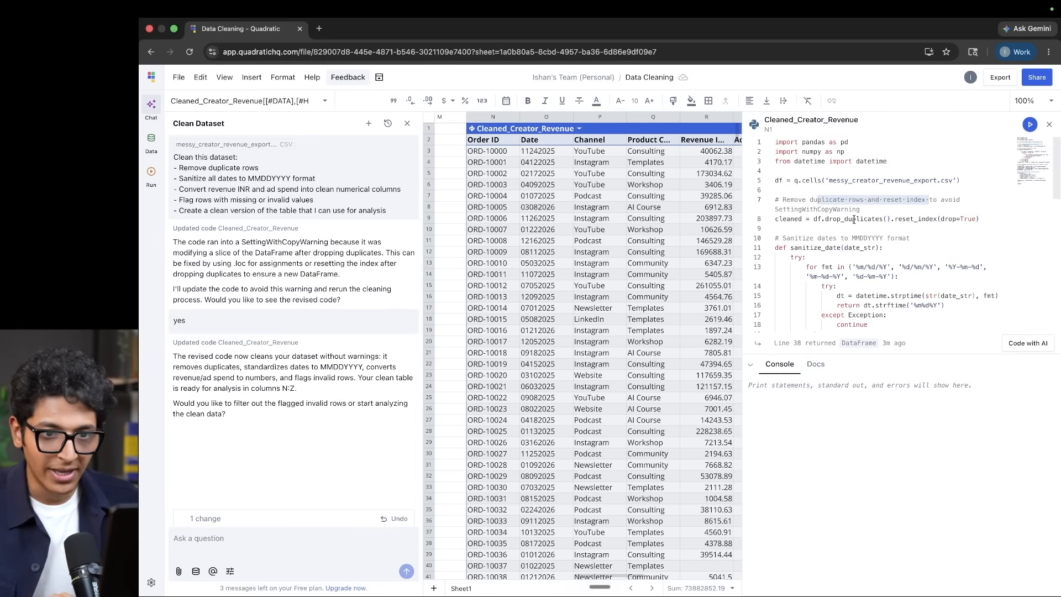
pyautogui.scroll(-1, 834, 218)
pyautogui.moveTo(816, 203); pyautogui.dragTo(886, 203)
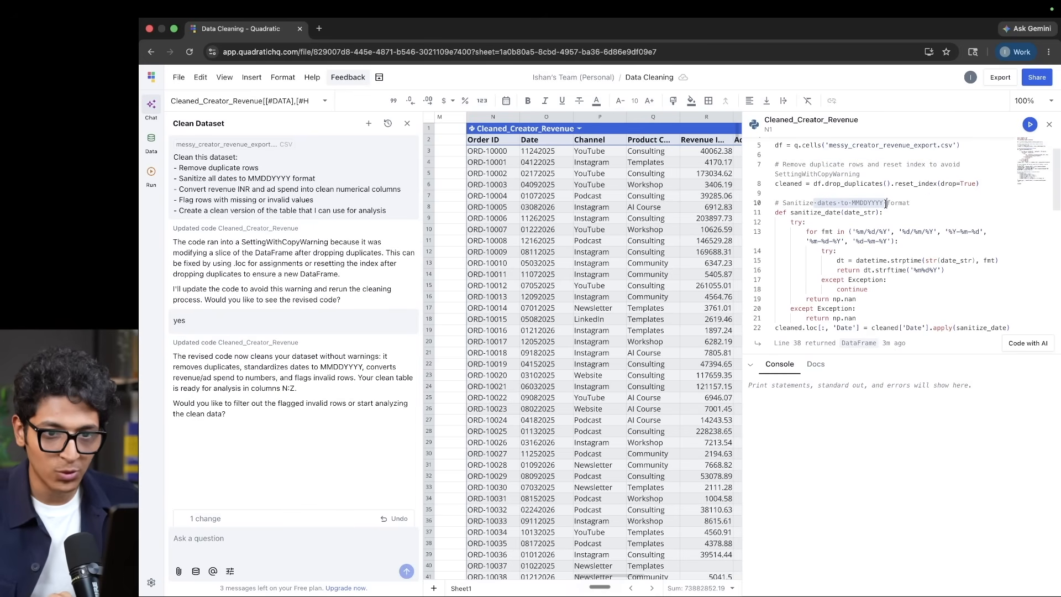
pyautogui.scroll(-3, 872, 250)
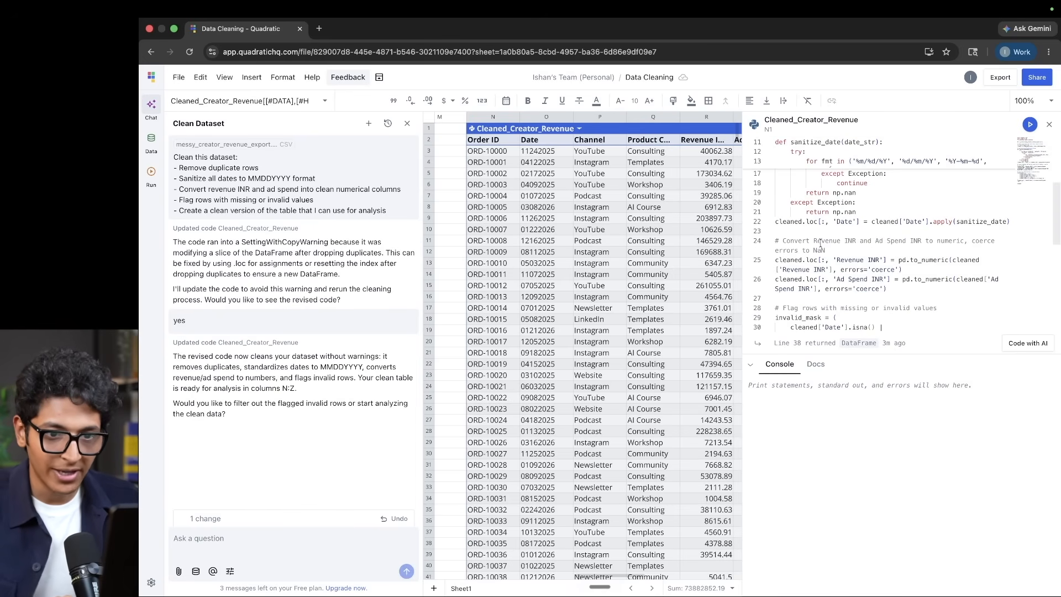
pyautogui.moveTo(813, 242); pyautogui.dragTo(922, 241)
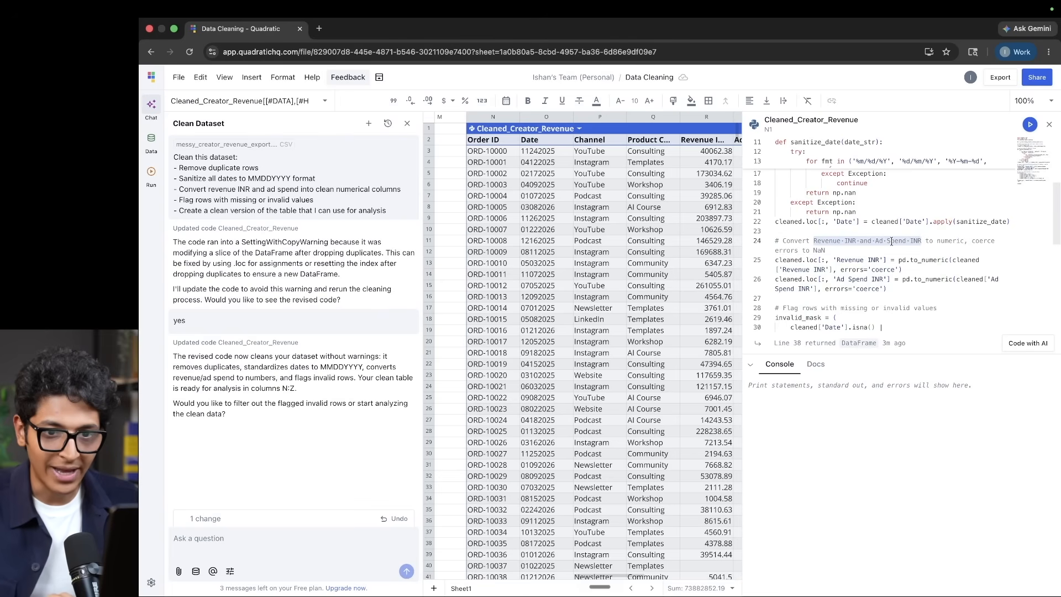
pyautogui.scroll(-3, 891, 242)
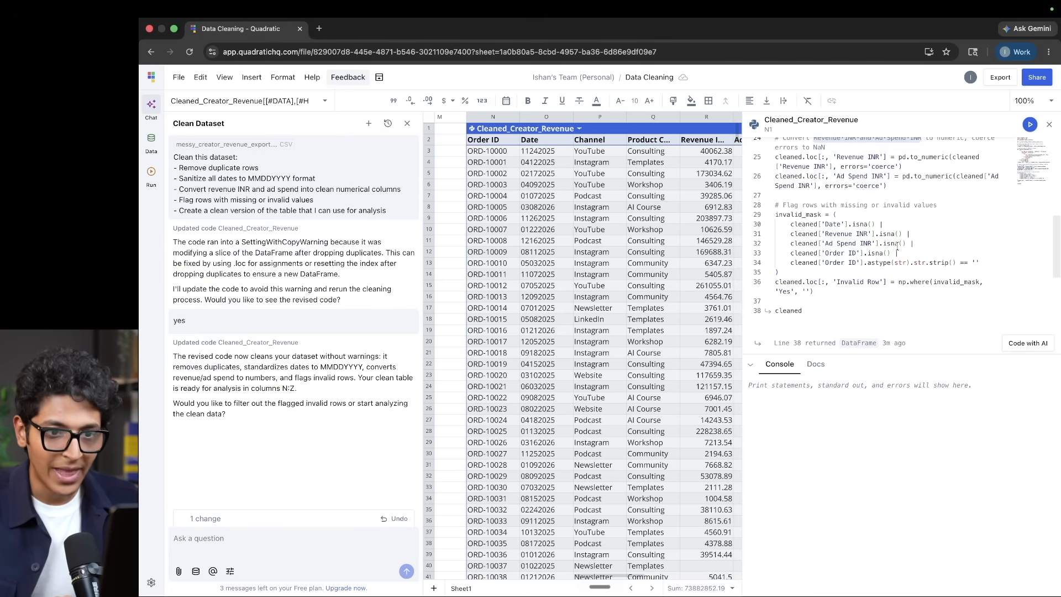
pyautogui.scroll(7, 843, 207)
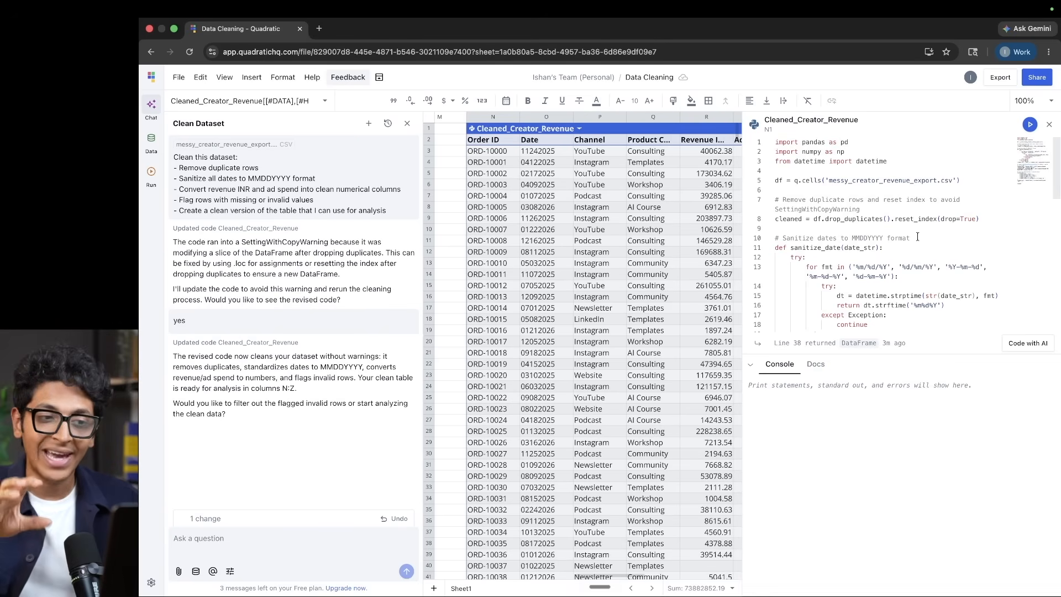
pyautogui.click(1049, 126)
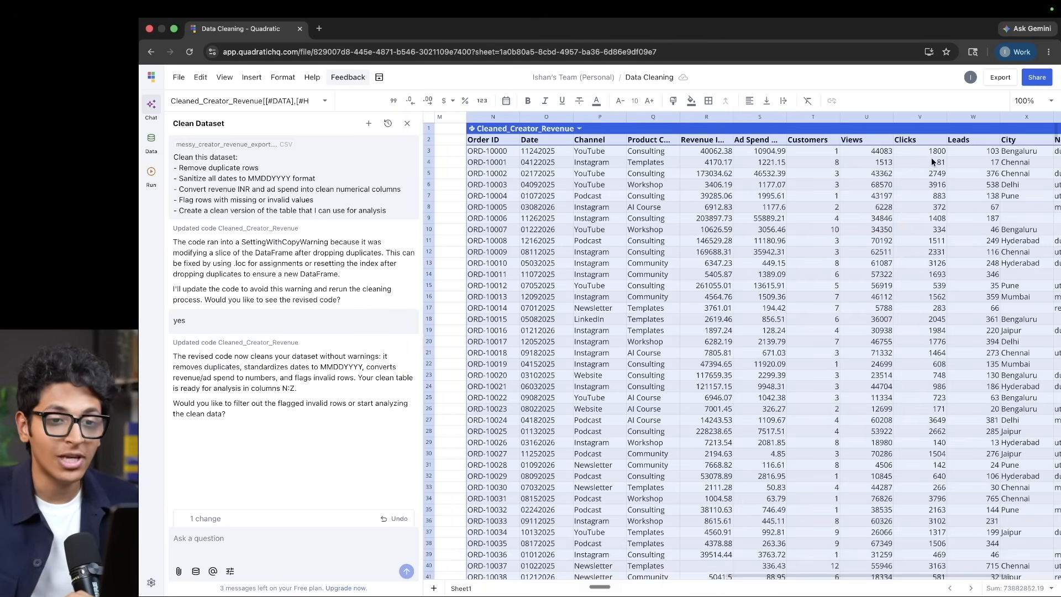
# Ask the chat for five useful business insights and next actions, covering monthly revenue, ad spend, customers, leads, channels, product categories and conversion efficiency
pyautogui.hscroll(1, 765, 296)
pyautogui.click(295, 536)
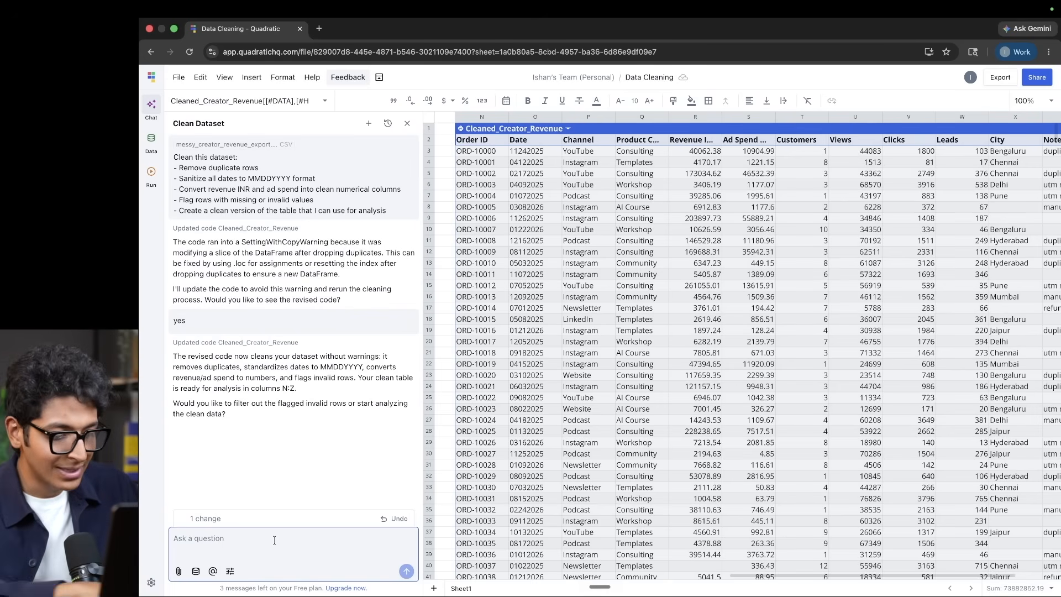
pyautogui.press('fn')
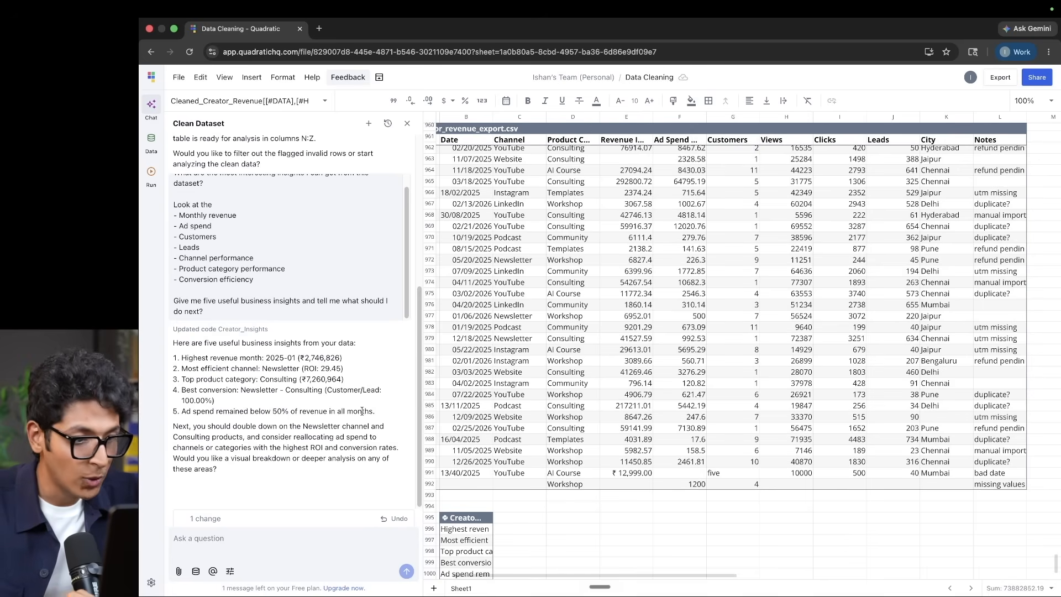
# Examine the generated insights table below the raw data, starting at cell B996
pyautogui.scroll(-4, 489, 497)
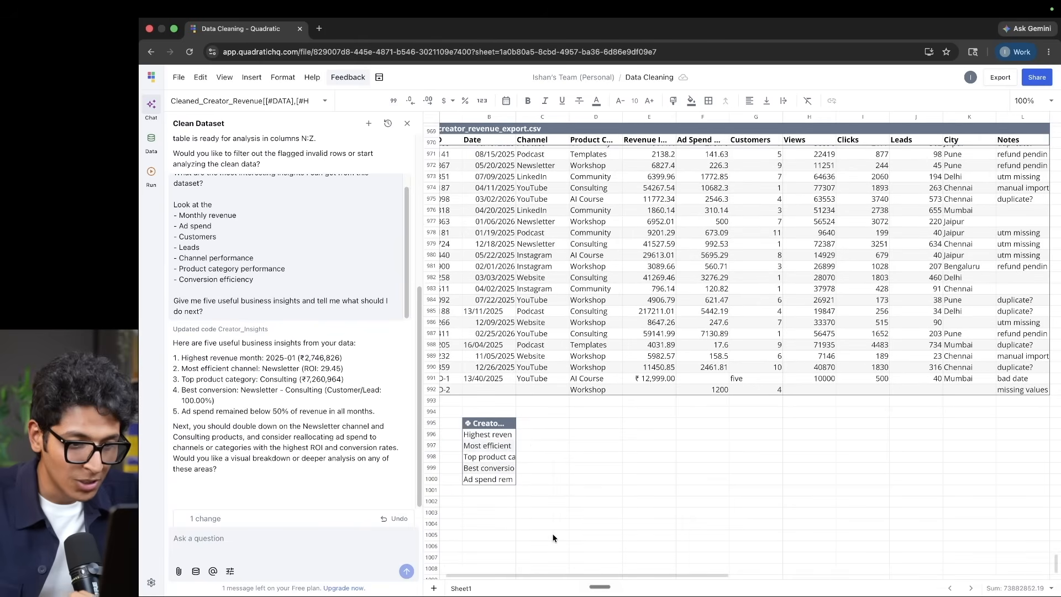
pyautogui.click(510, 445)
pyautogui.click(495, 432)
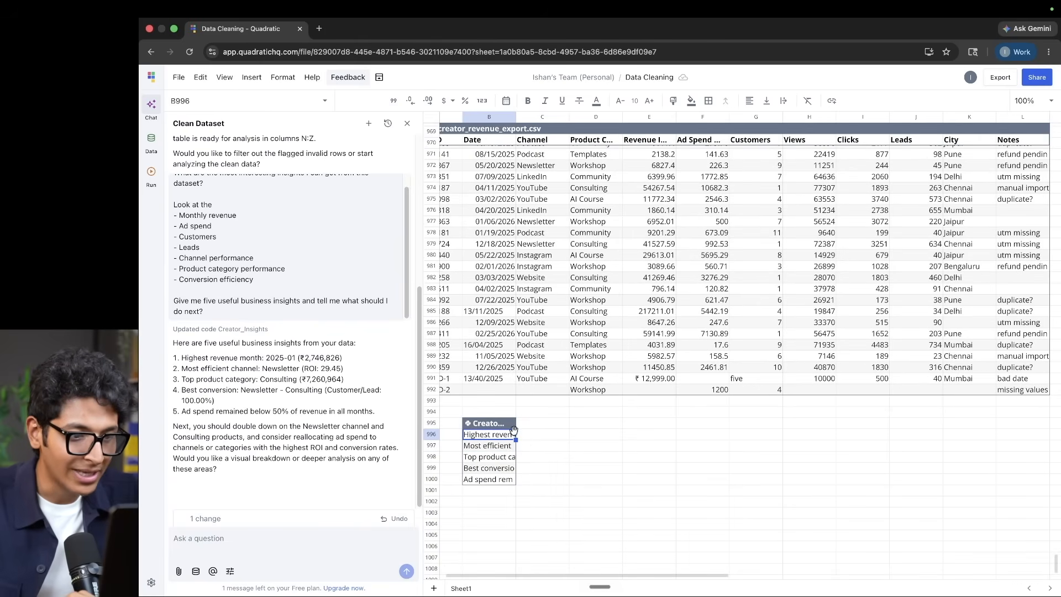
# Ask the chat what to double down on next month, which channel has high spend but weak conversion, and which product category returns best on ad spend
pyautogui.scroll(20, 509, 434)
pyautogui.hscroll(5, 508, 433)
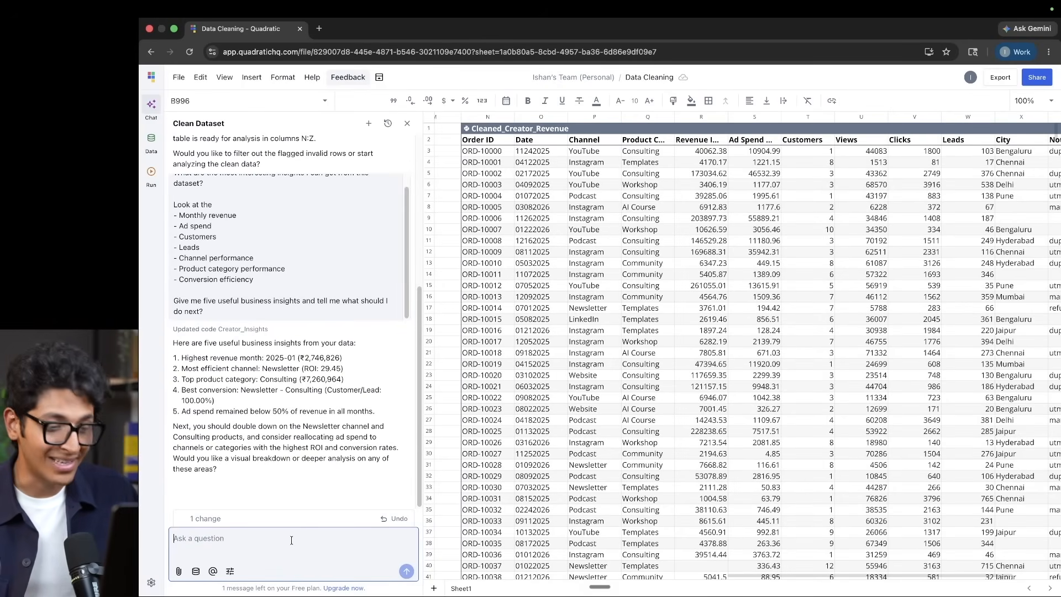
pyautogui.click(291, 539)
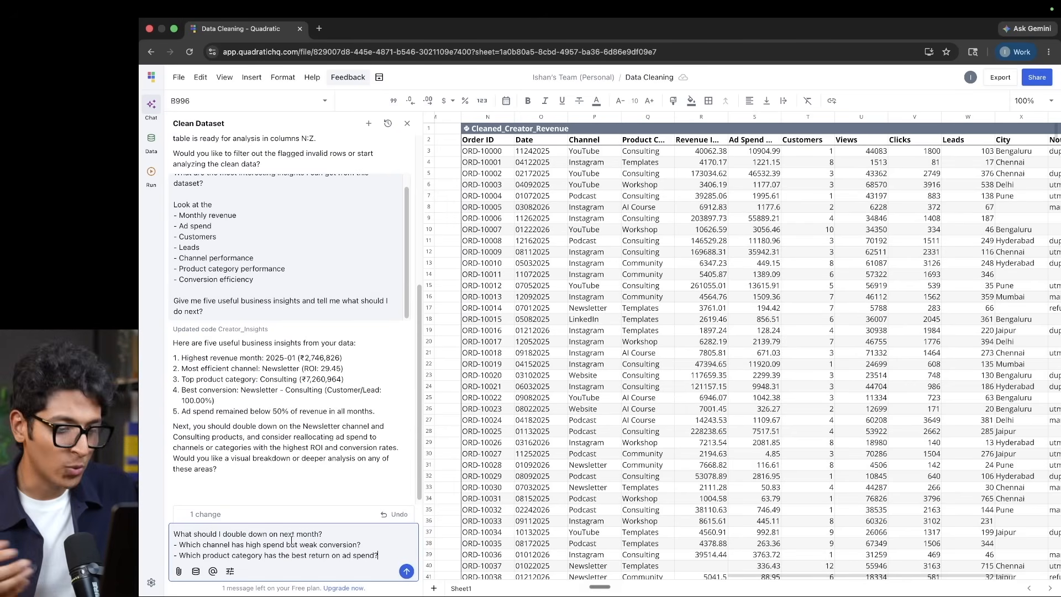
pyautogui.click(406, 571)
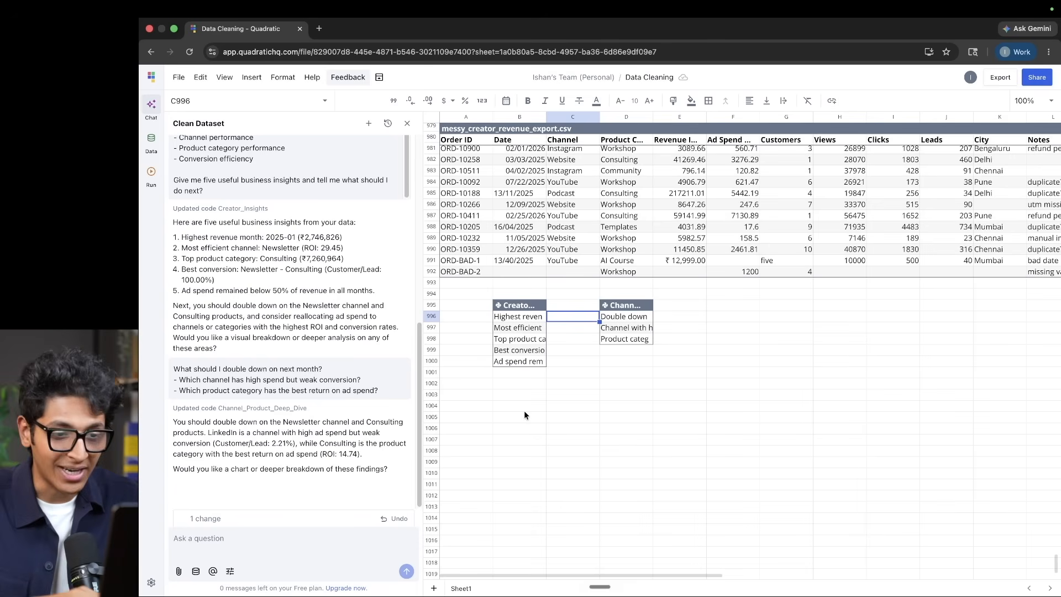
# Open the code behind the Channel_Product_Deep_Dive table and read through its channel analysis
pyautogui.click(615, 305)
pyautogui.rightClick(617, 308)
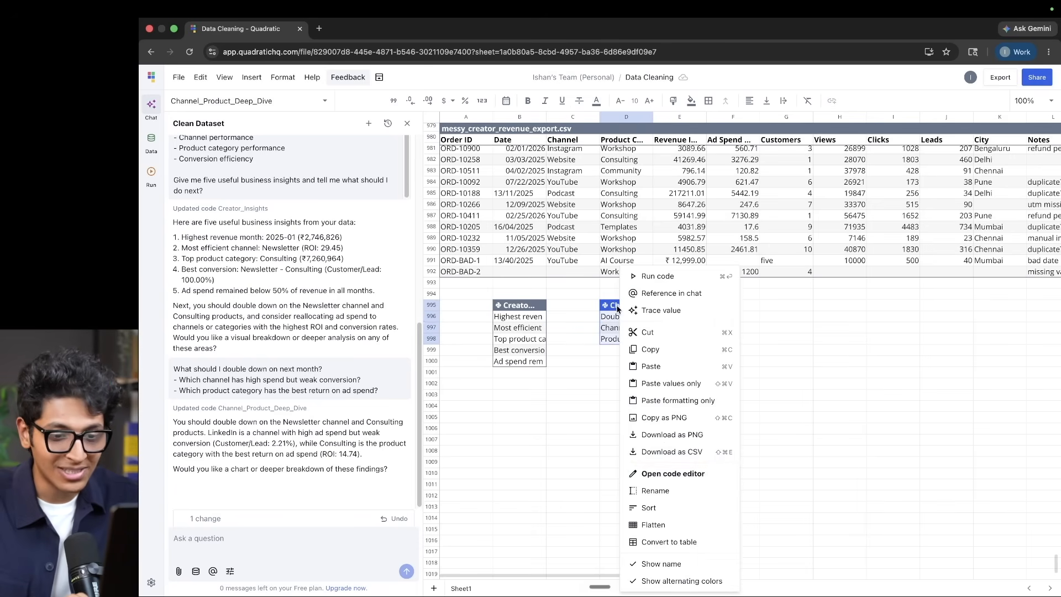
pyautogui.click(713, 473)
pyautogui.scroll(-5, 856, 219)
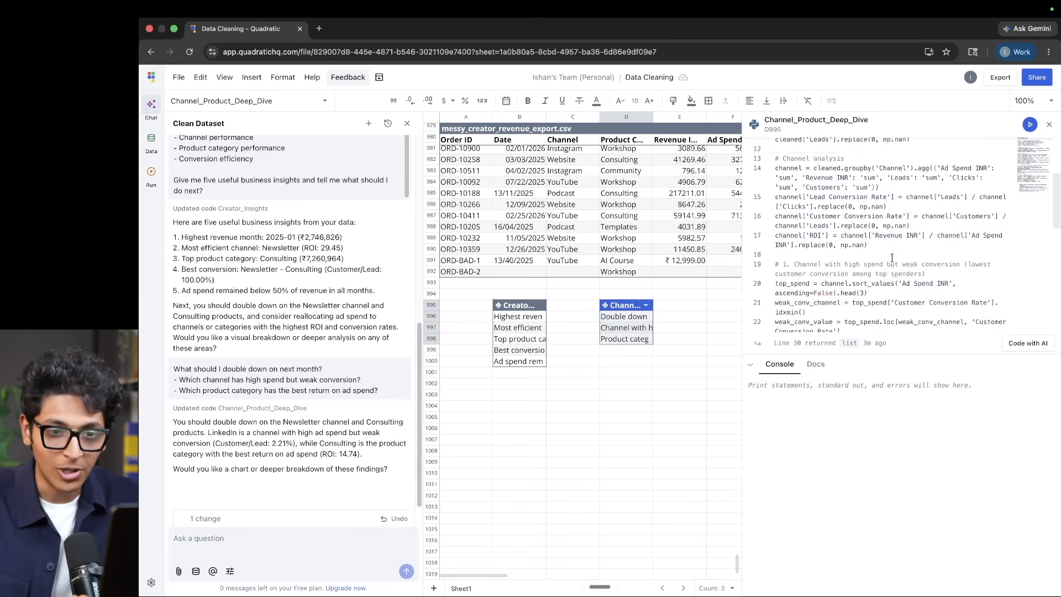
pyautogui.scroll(5, 1006, 161)
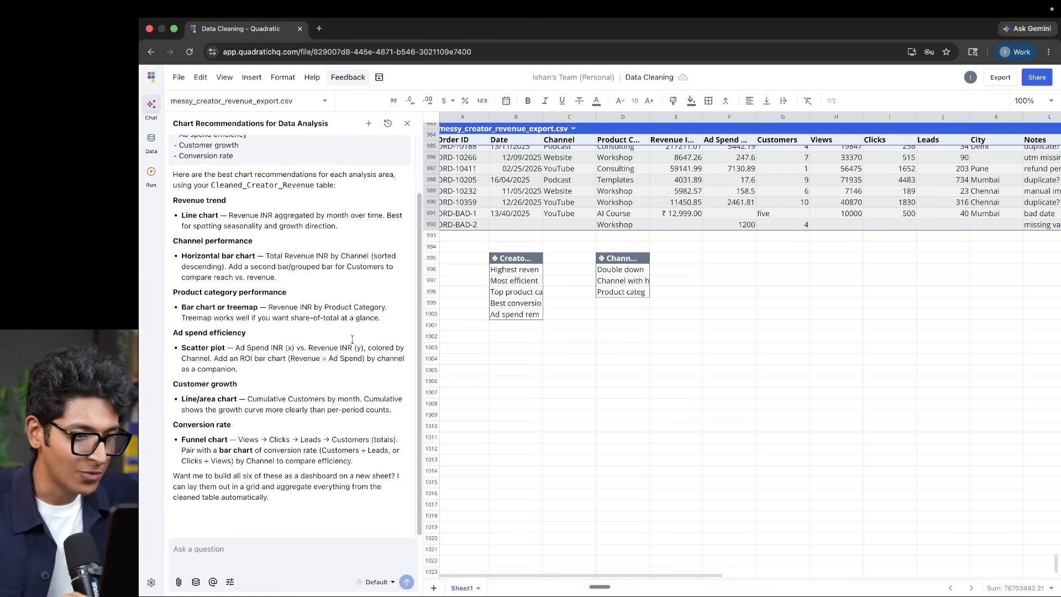
# Ask the chat to build the revenue trend, channel performance and product category performance charts on a Dashboard sheet
pyautogui.click(279, 551)
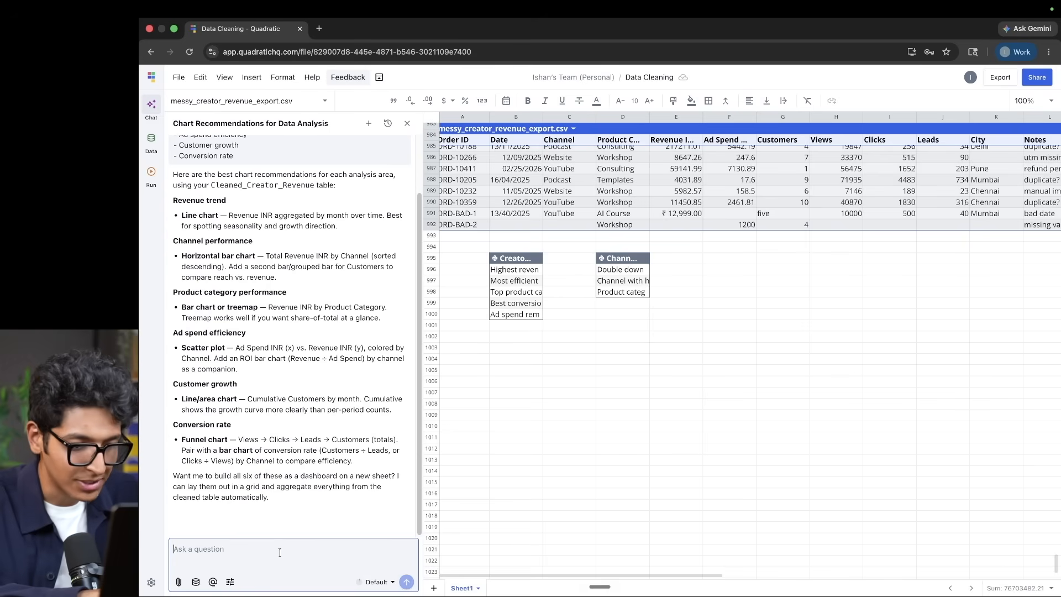
pyautogui.press('fn')
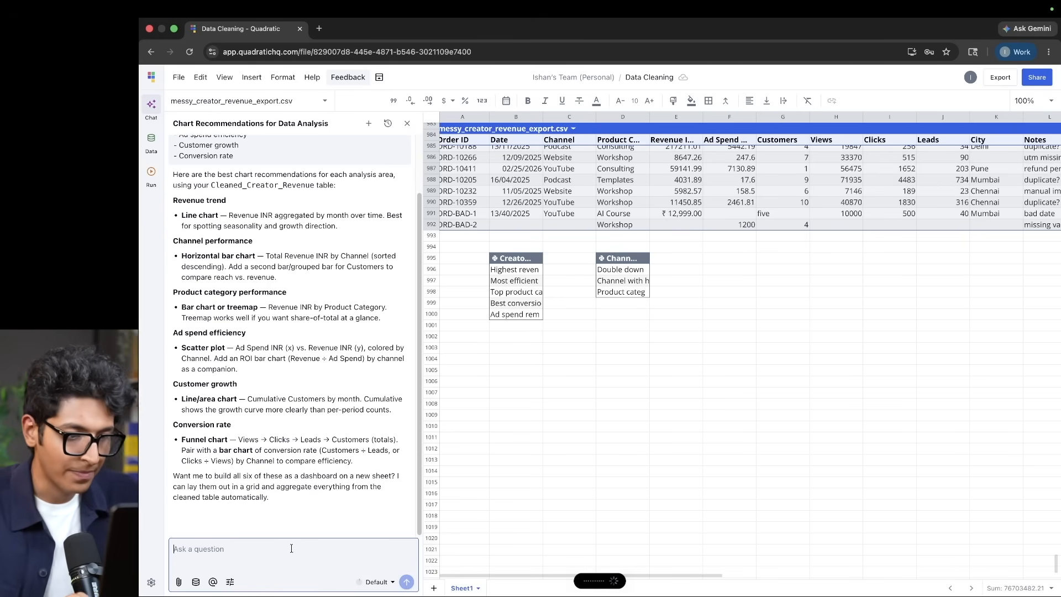
pyautogui.press('fn')
pyautogui.click(406, 581)
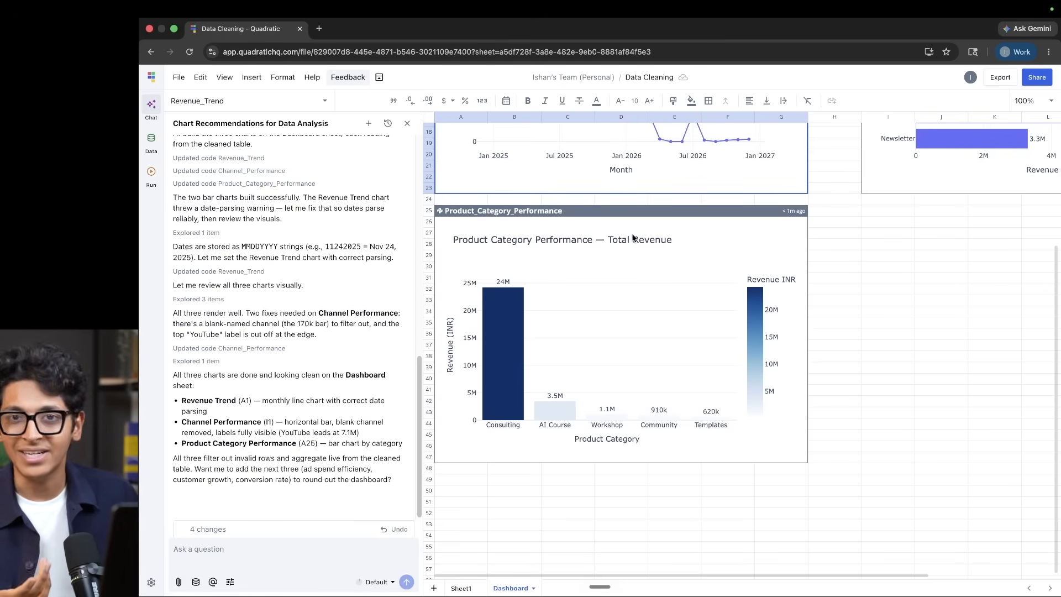
# Ask the chat to create the other three charts as well on the Dashboard sheet
pyautogui.click(272, 550)
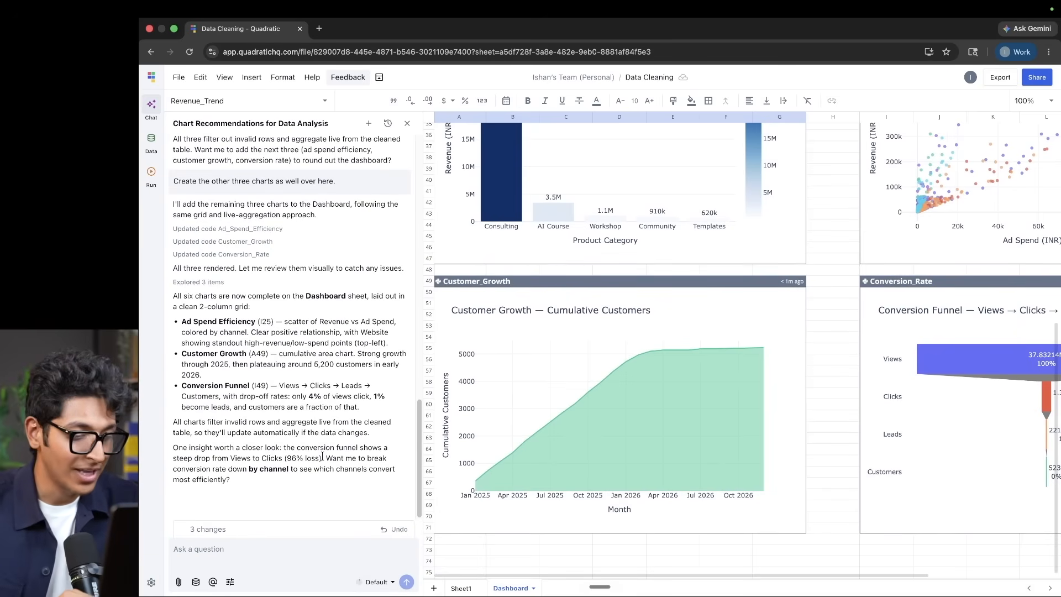
# Ask the chat for a presentable dashboard with monthly revenue trend, revenue by channel and product category, ad spend versus revenue, ROAS by channel and five insights
pyautogui.click(240, 553)
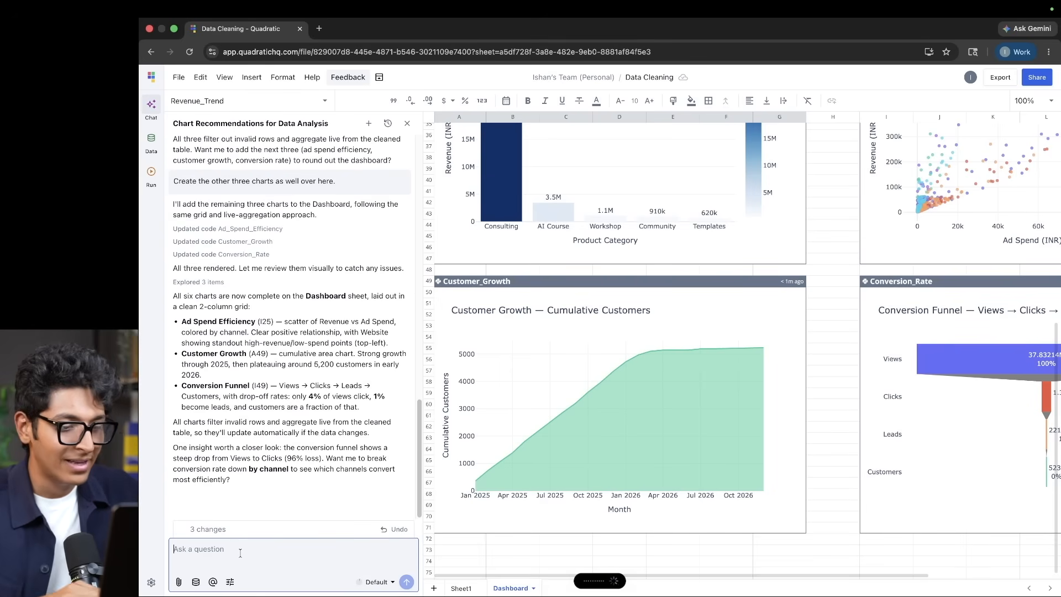
pyautogui.write('Data clean dashboard from this data: - Monthly revenue trend line chart - Revenue by channel bar chart - Revenue by product category bar chart - Ad spend versus revenue comparison - ROAS by channel - Five key business insights as text Make it presentable for a founder or creator.')
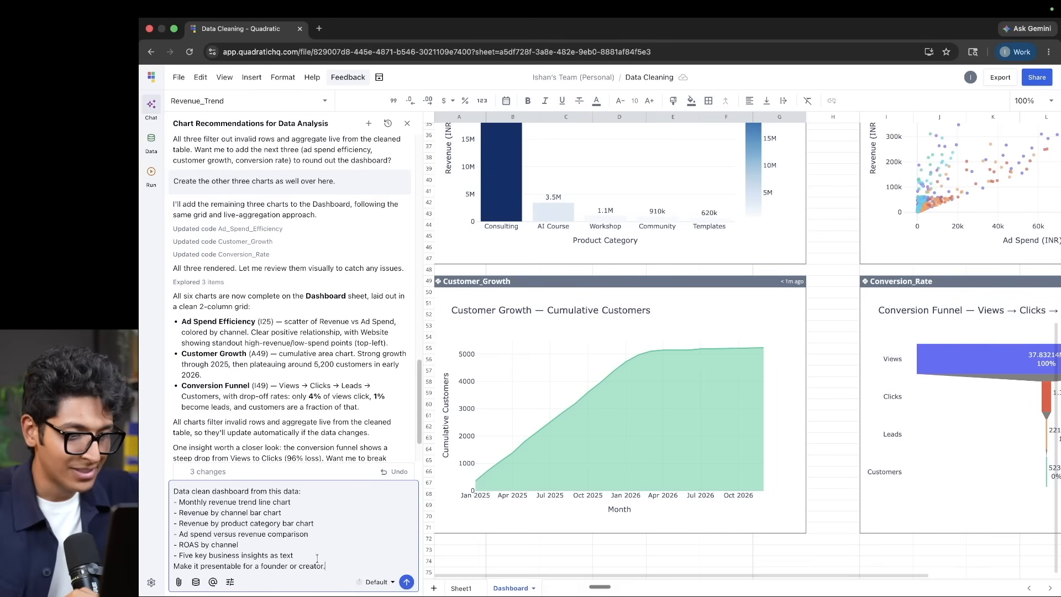
pyautogui.click(406, 582)
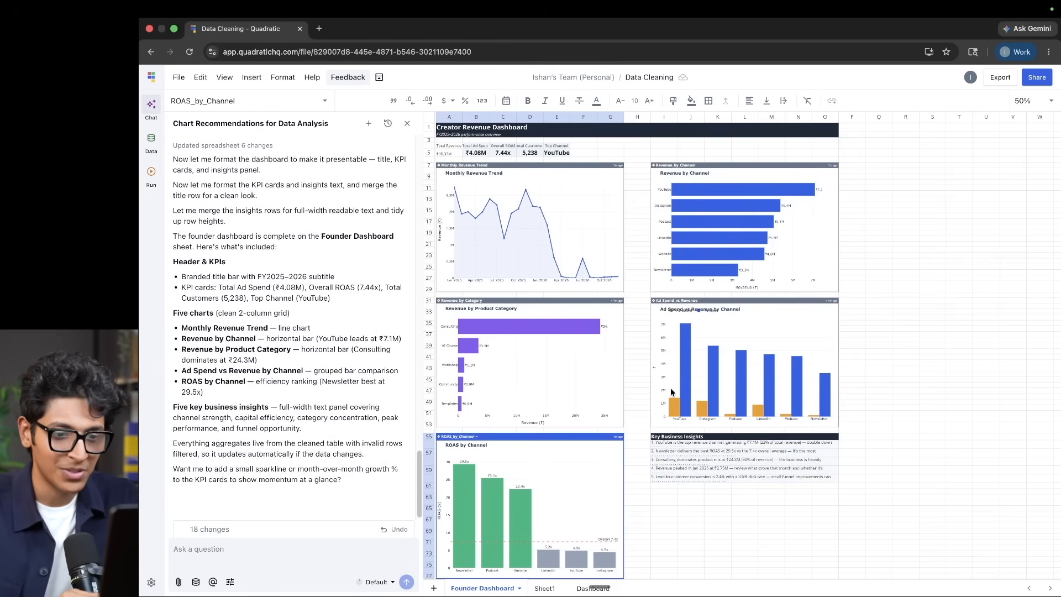
pyautogui.scroll(-5, 671, 387)
pyautogui.scroll(5, 670, 387)
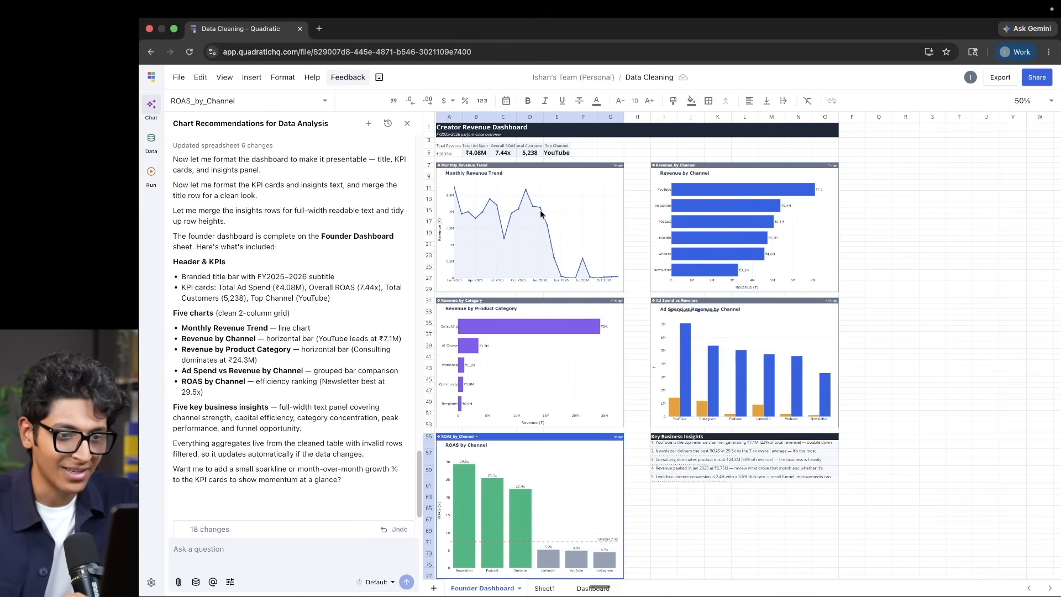
pyautogui.scroll(5, 479, 187)
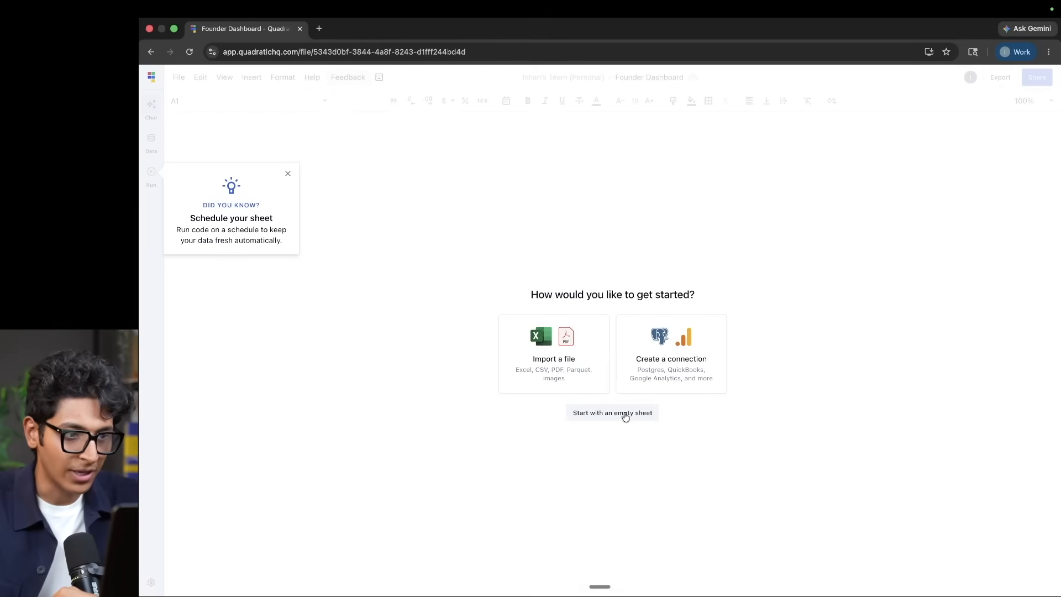
# Start an empty sheet and ask the chat for real-time price, market cap, one-year performance and P/E ratio of eight AI companies, Nvidia through Palantir
pyautogui.click(625, 414)
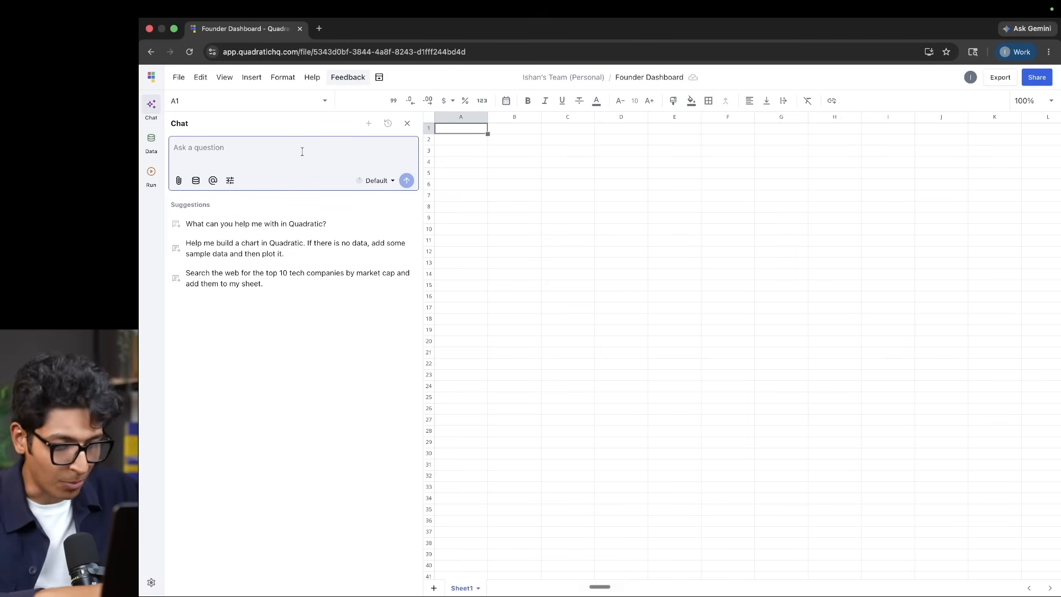
pyautogui.press('fn')
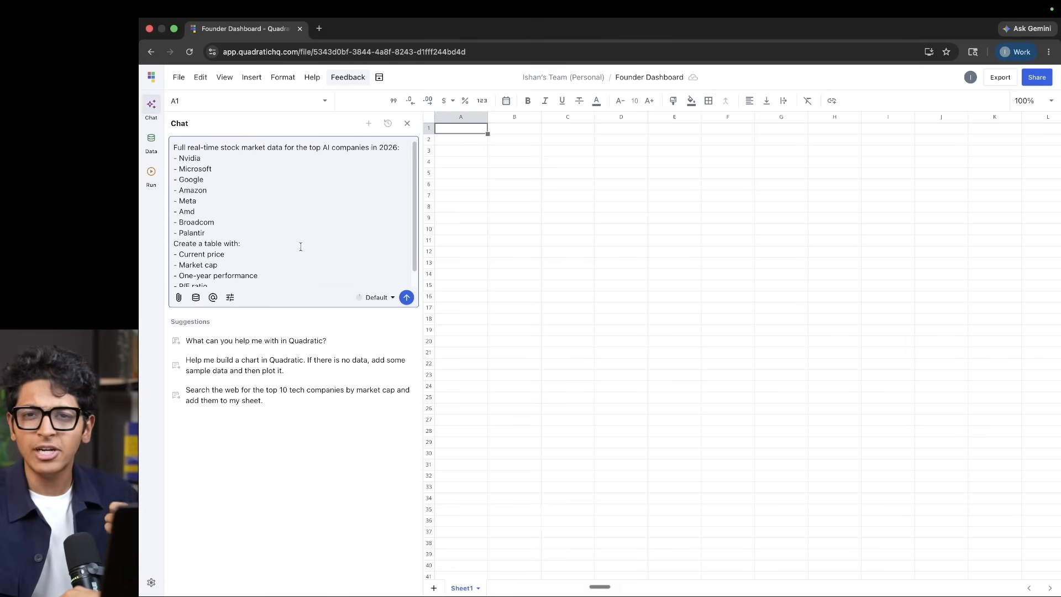
pyautogui.click(406, 297)
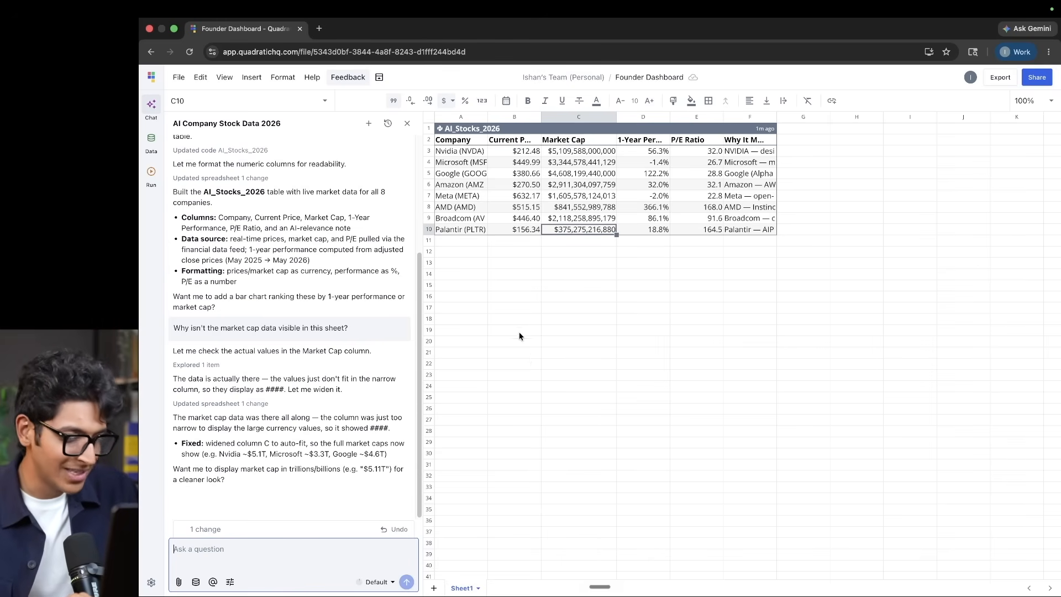
# Ask the chat for a market cap bar chart, a one-year stock performance chart and a short summary of companies leading the AI trade
pyautogui.click(271, 555)
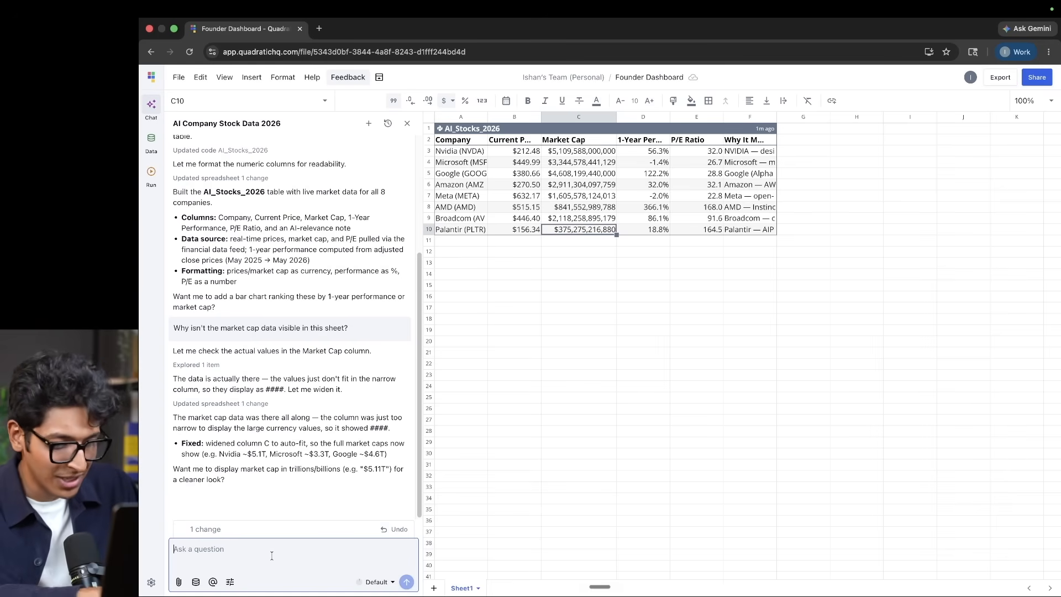
pyautogui.press('fn')
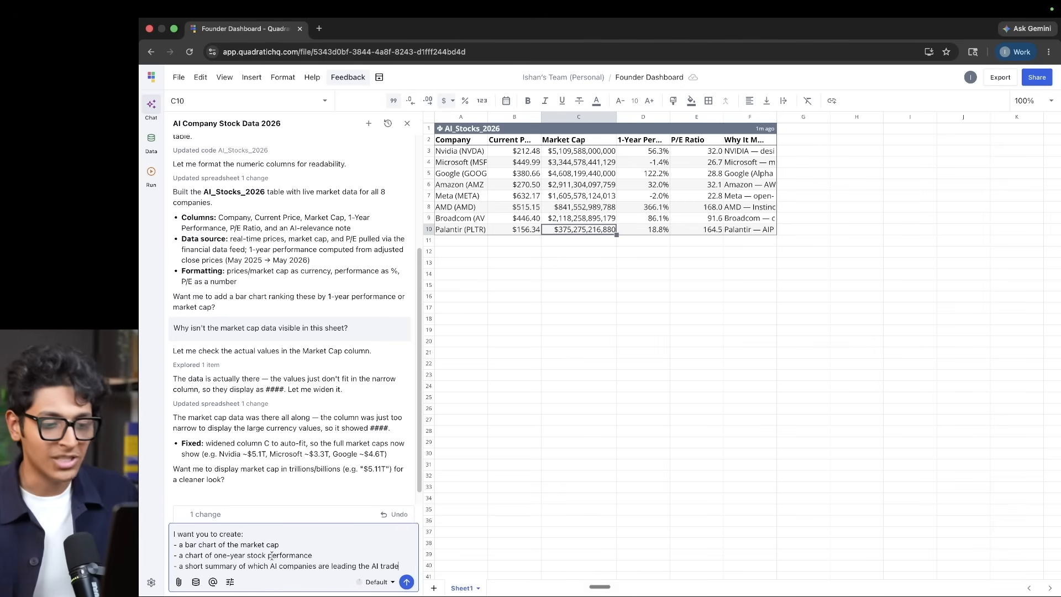
pyautogui.click(406, 582)
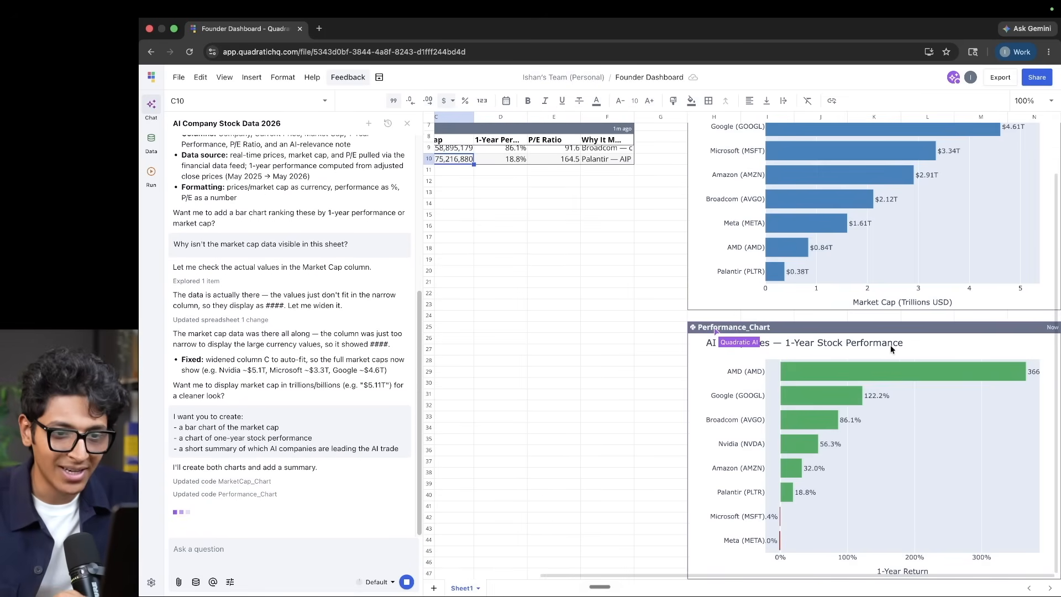
pyautogui.scroll(2, 905, 348)
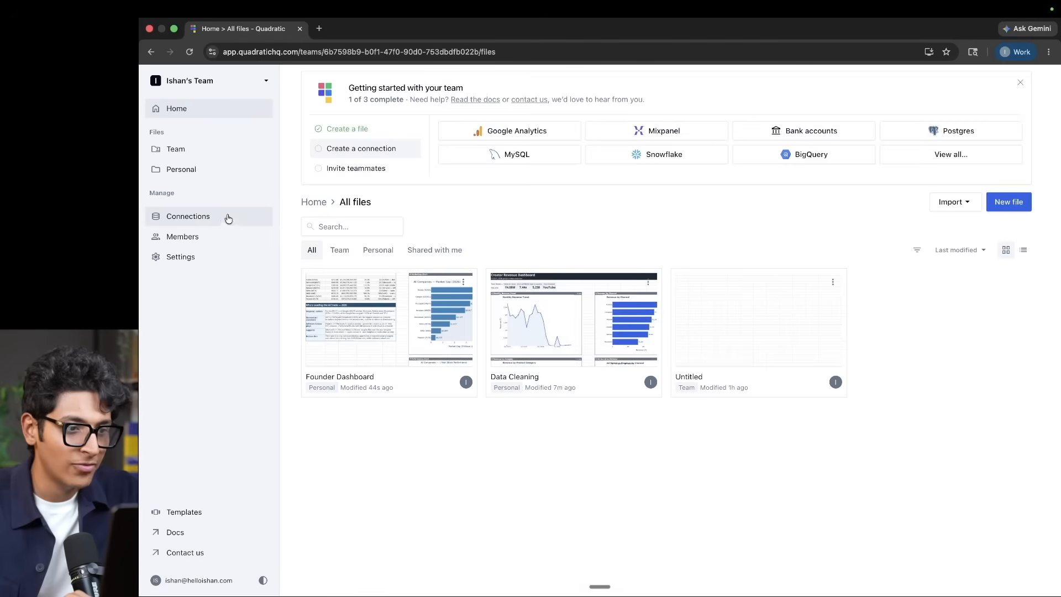
# Examine the data sources available for a new team connection, from analytics and banks to databases, and return to the home page
pyautogui.click(227, 217)
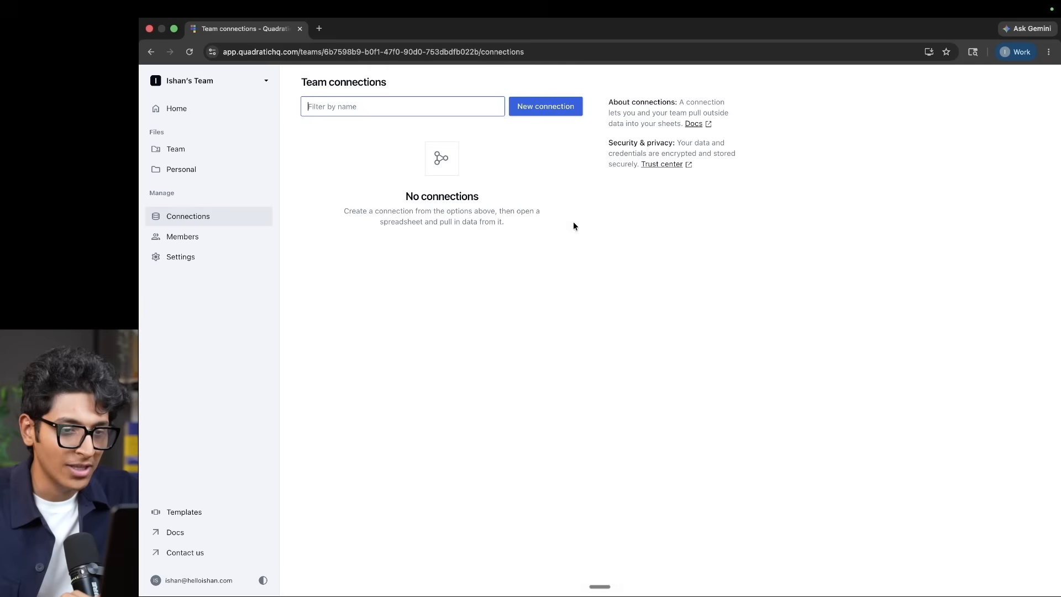
pyautogui.click(536, 105)
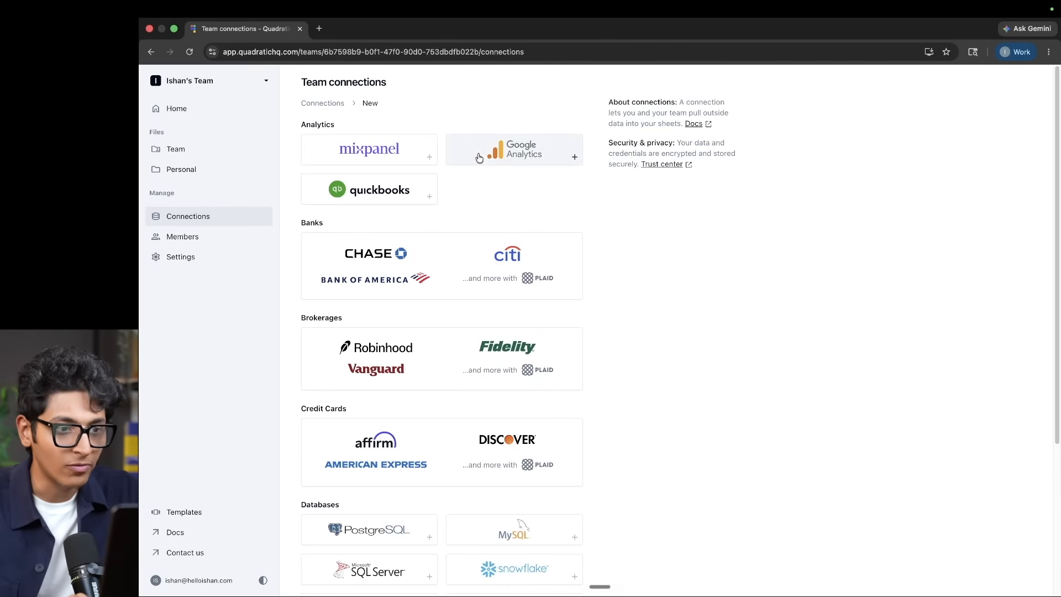
pyautogui.scroll(-2, 512, 188)
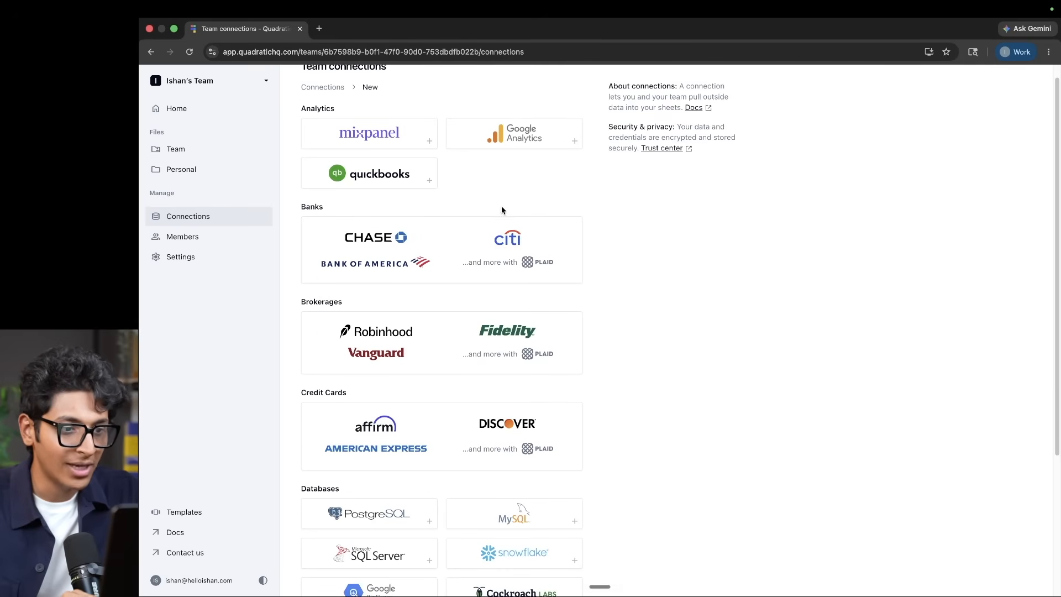
pyautogui.scroll(-4, 461, 265)
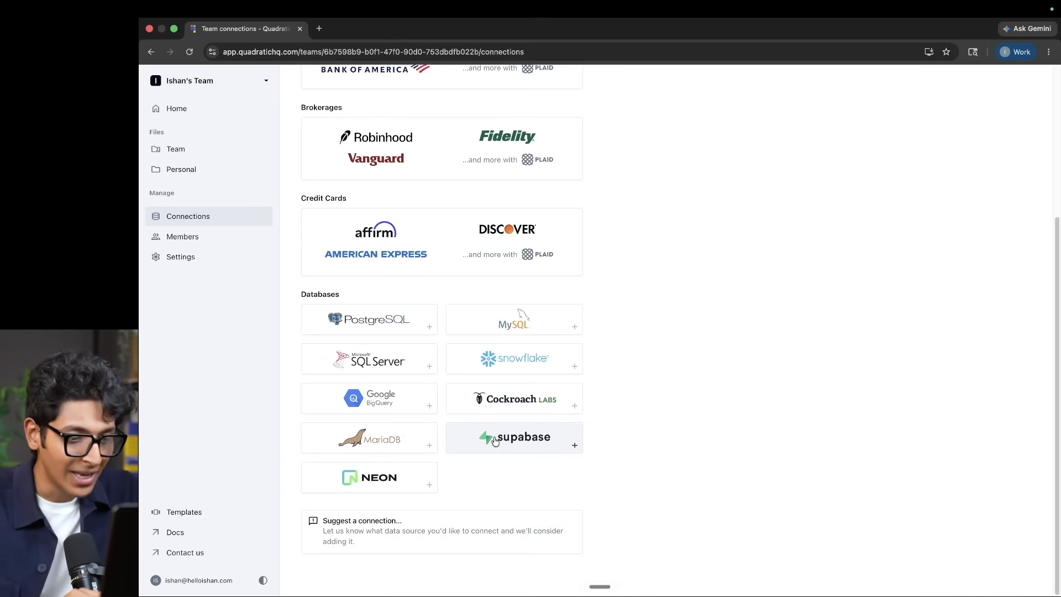
pyautogui.scroll(5, 467, 221)
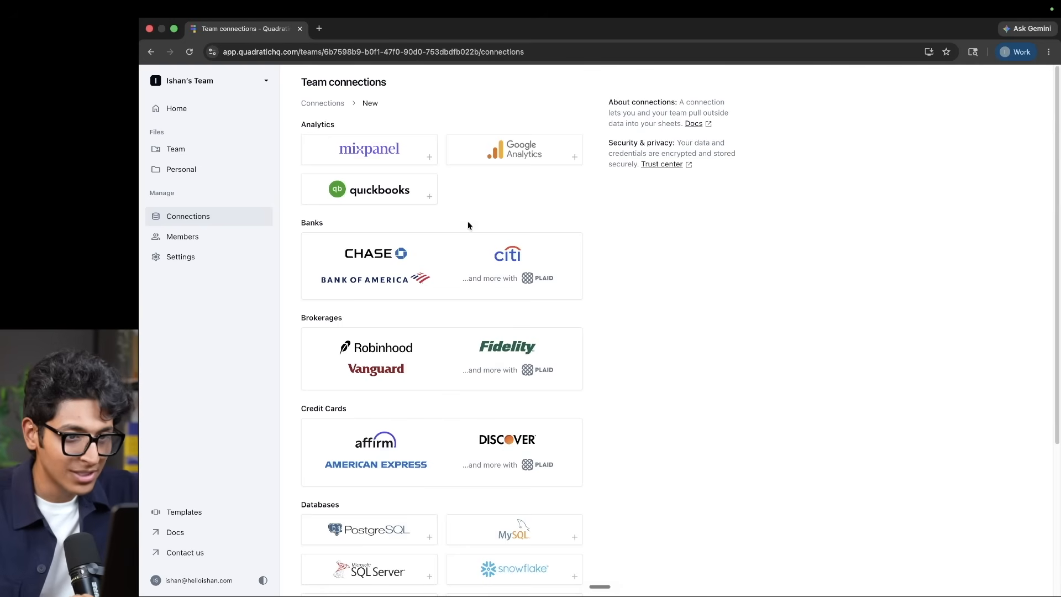
pyautogui.click(186, 115)
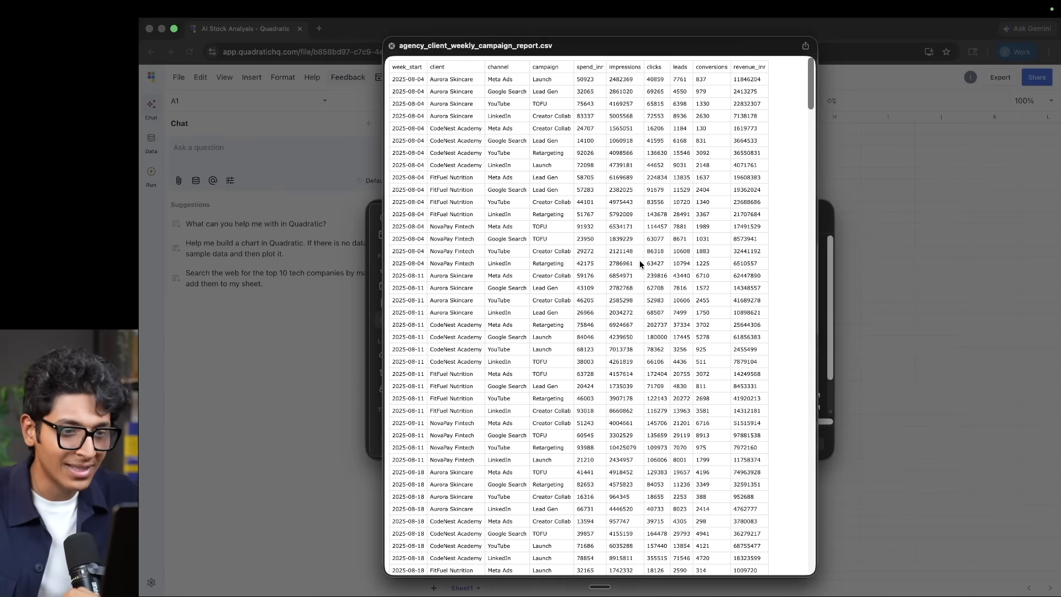
# Attach agency_client_weekly_campaign_report.csv and ask the chat for a weekly report per client with spend, revenue, ROAS, leads, conversions, best and worst channels, plus an email summary
pyautogui.scroll(-5, 638, 264)
pyautogui.scroll(6, 630, 274)
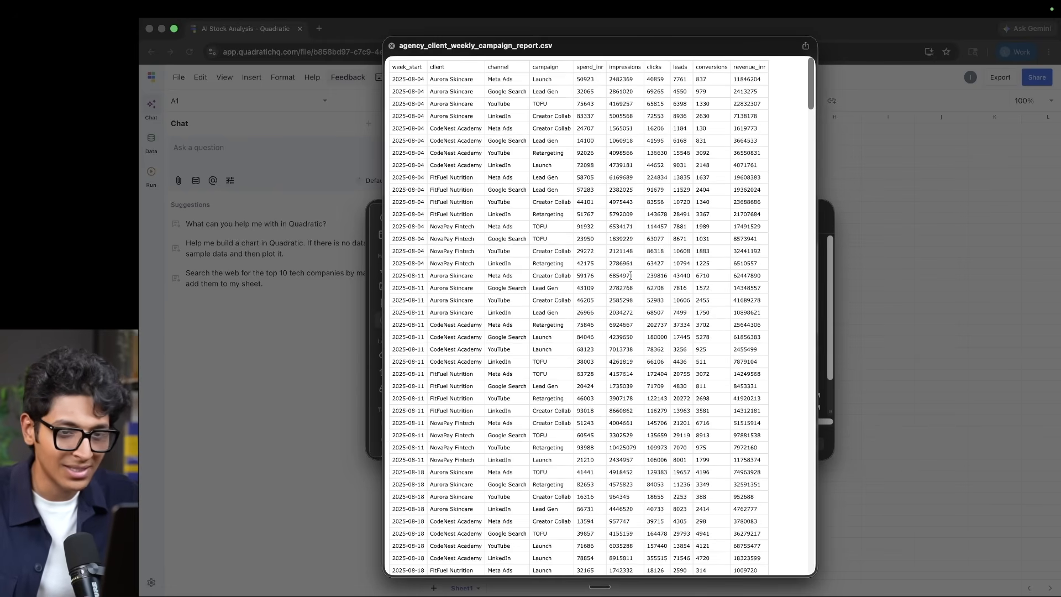
pyautogui.press('space')
pyautogui.press('Return')
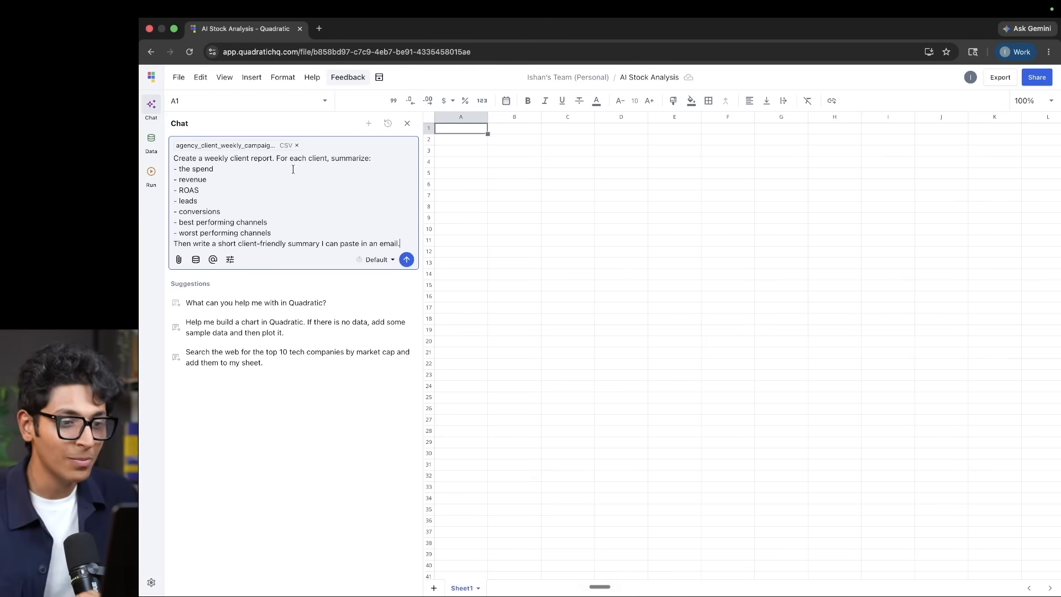
pyautogui.click(407, 259)
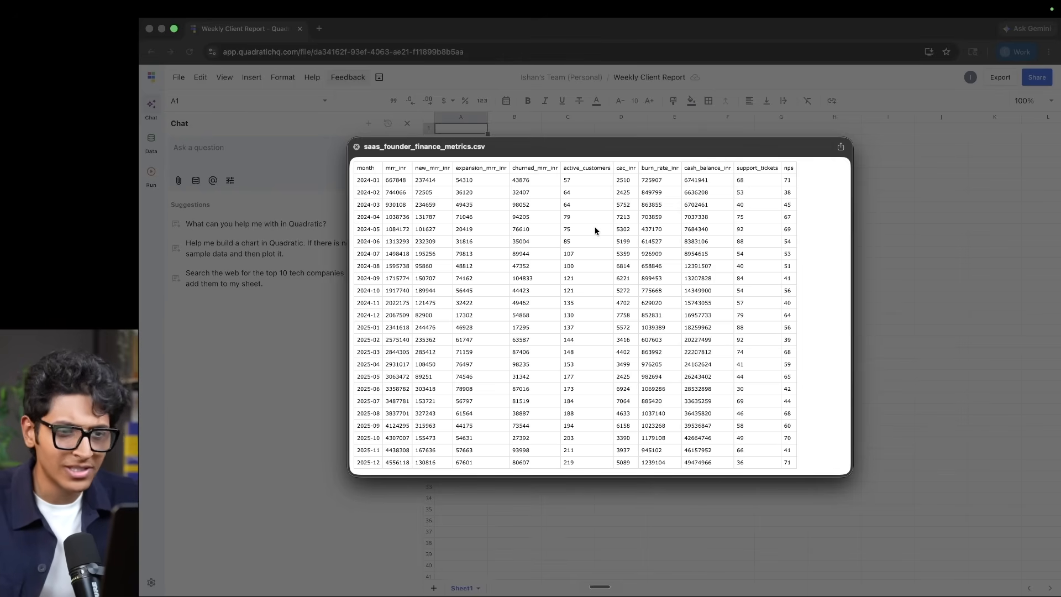
# Attach saas_founder_finance_metrics.csv to the chat and send a request based on its data
pyautogui.press('space')
pyautogui.press('Return')
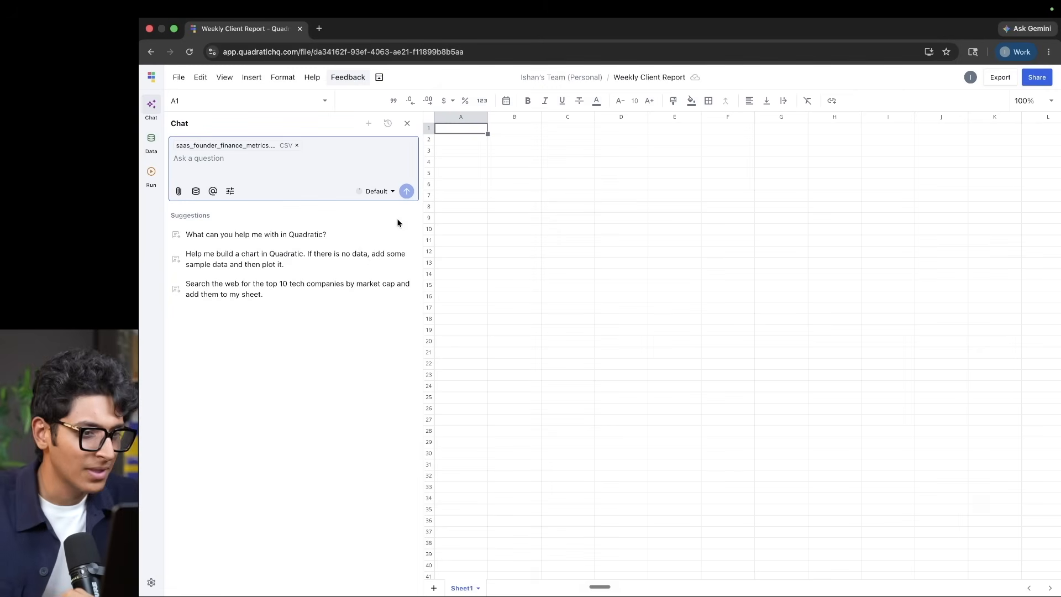
pyautogui.click(218, 165)
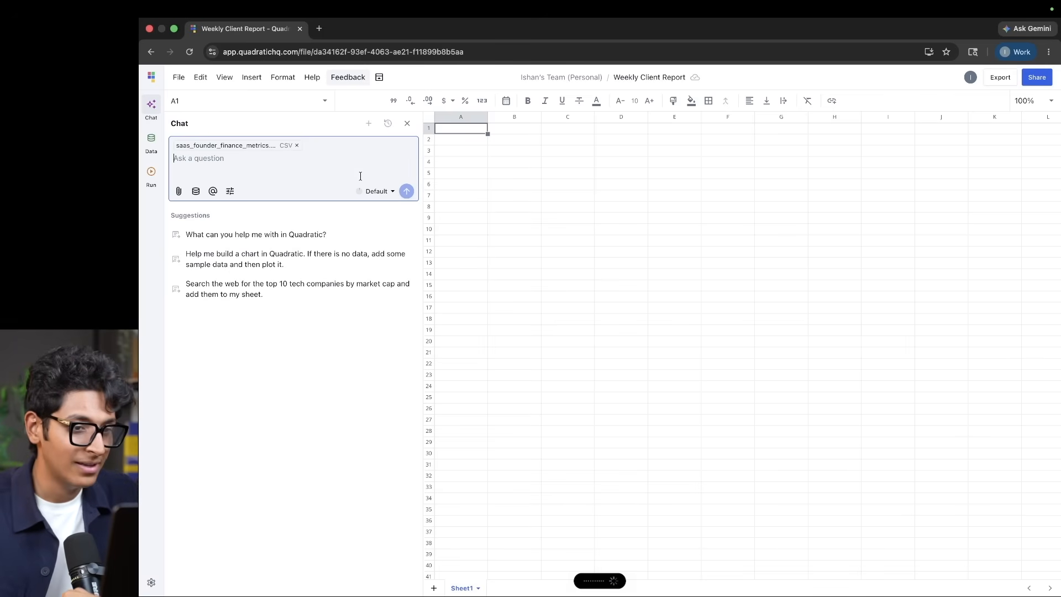
pyautogui.click(407, 216)
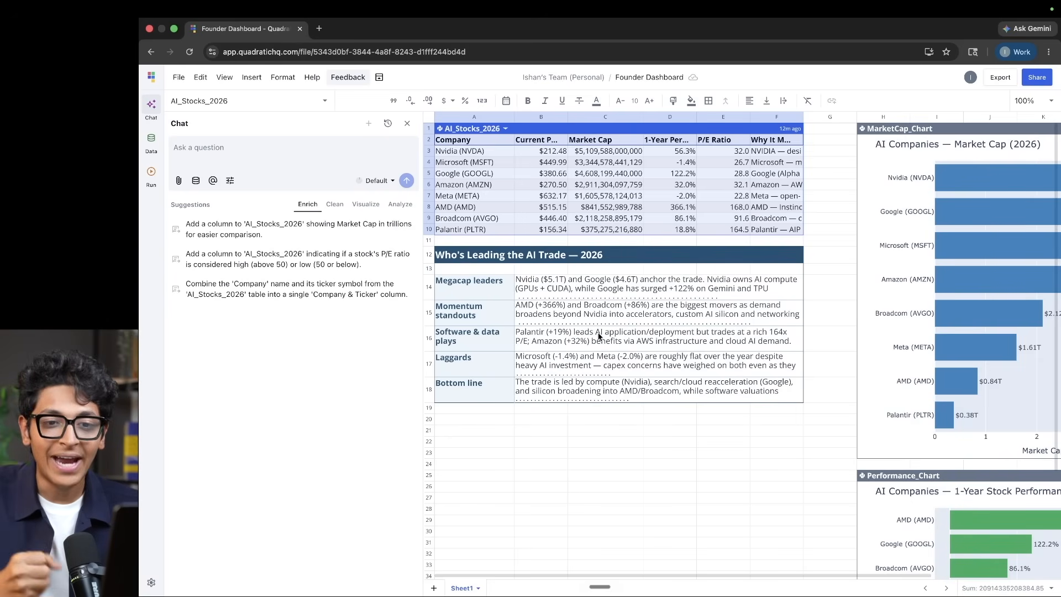
# Examine the Founder Dashboard file's AI stocks table, AI trade summary, market cap chart and performance chart
pyautogui.hscroll(5, 866, 351)
pyautogui.scroll(-2, 866, 351)
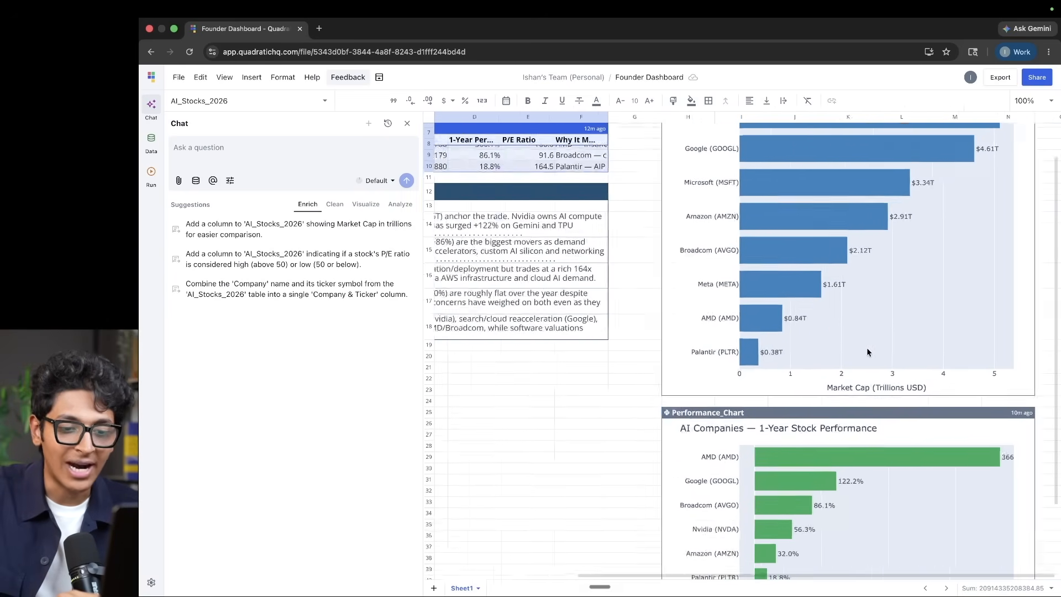
pyautogui.scroll(-5, 866, 351)
pyautogui.hscroll(-5, 866, 351)
pyautogui.scroll(6, 867, 352)
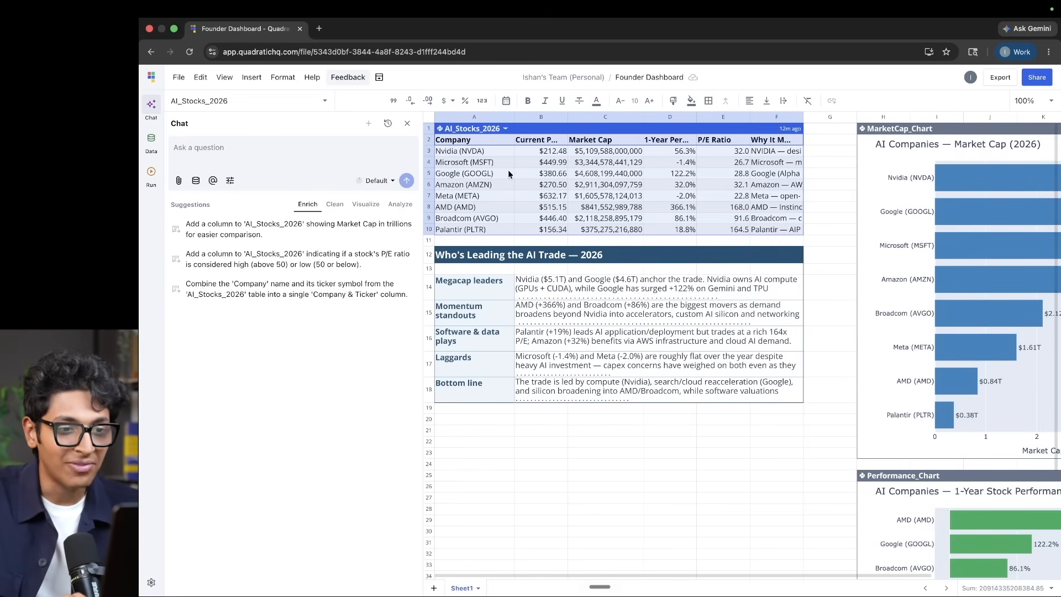
pyautogui.click(518, 242)
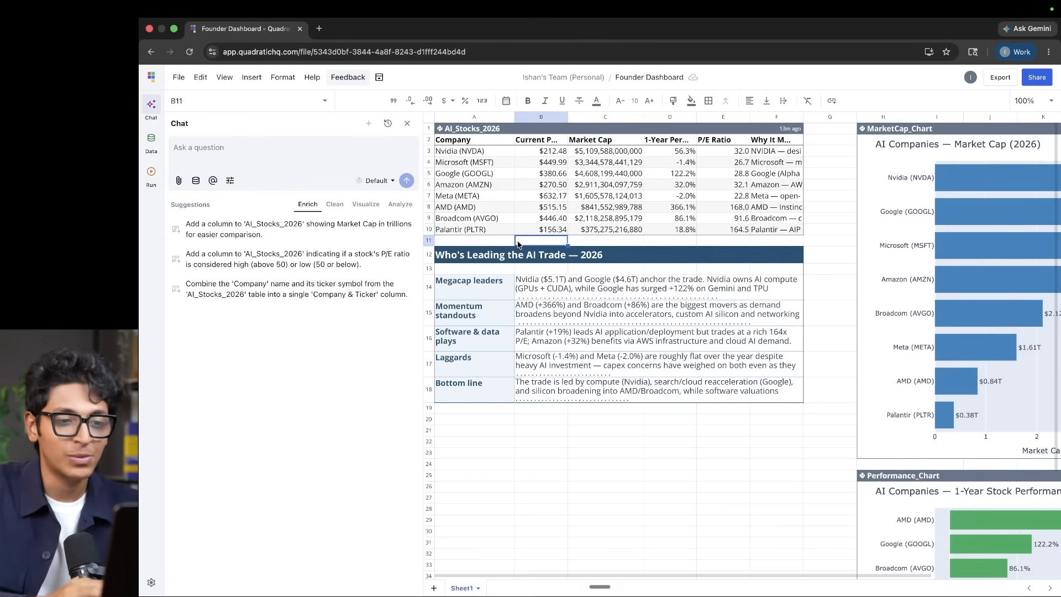
pyautogui.click(482, 155)
pyautogui.moveTo(483, 154); pyautogui.dragTo(486, 229)
pyautogui.click(558, 217)
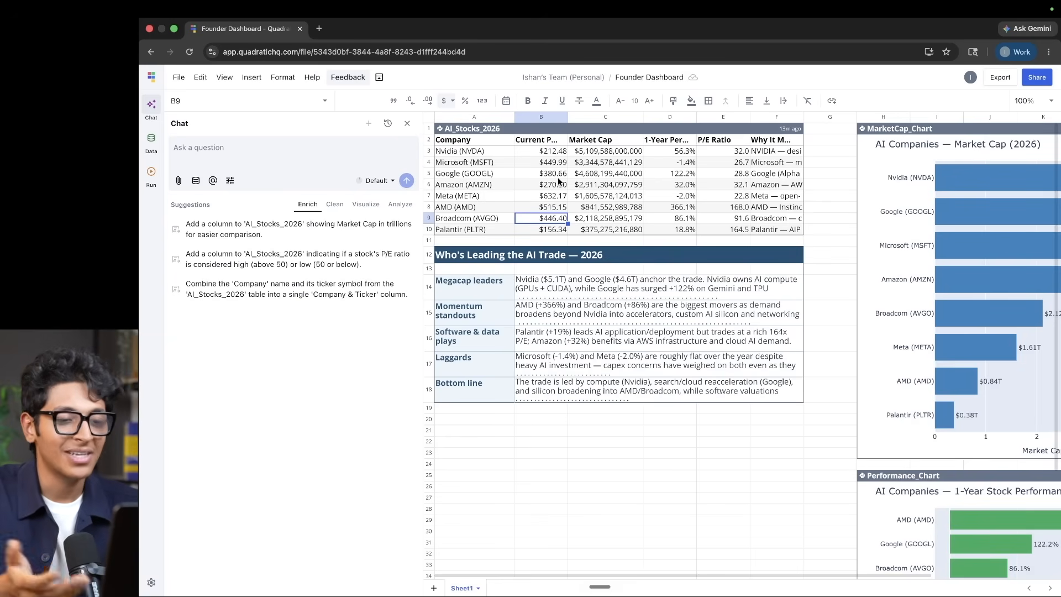
# Ask the chat to refresh the dashboard with the latest data and update its charts, summary and recommendations, and review the result
pyautogui.click(240, 151)
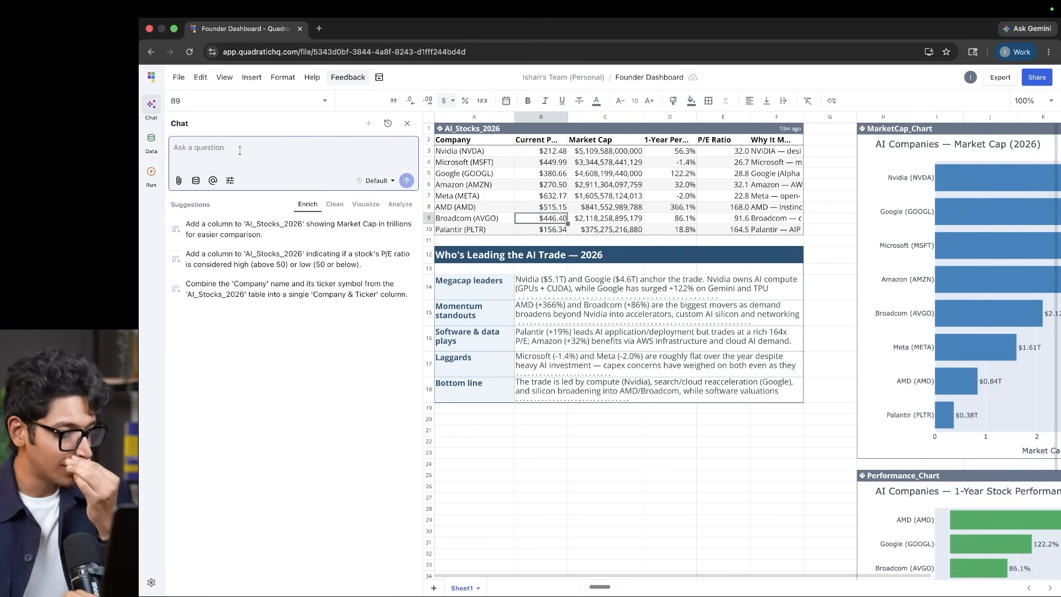
pyautogui.press('fn')
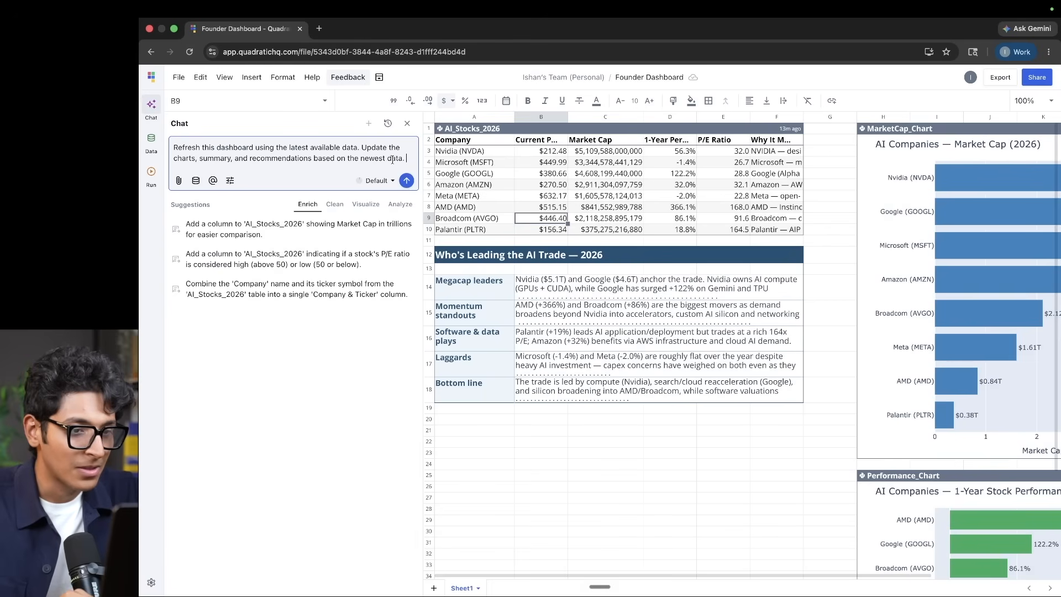
pyautogui.press('Return')
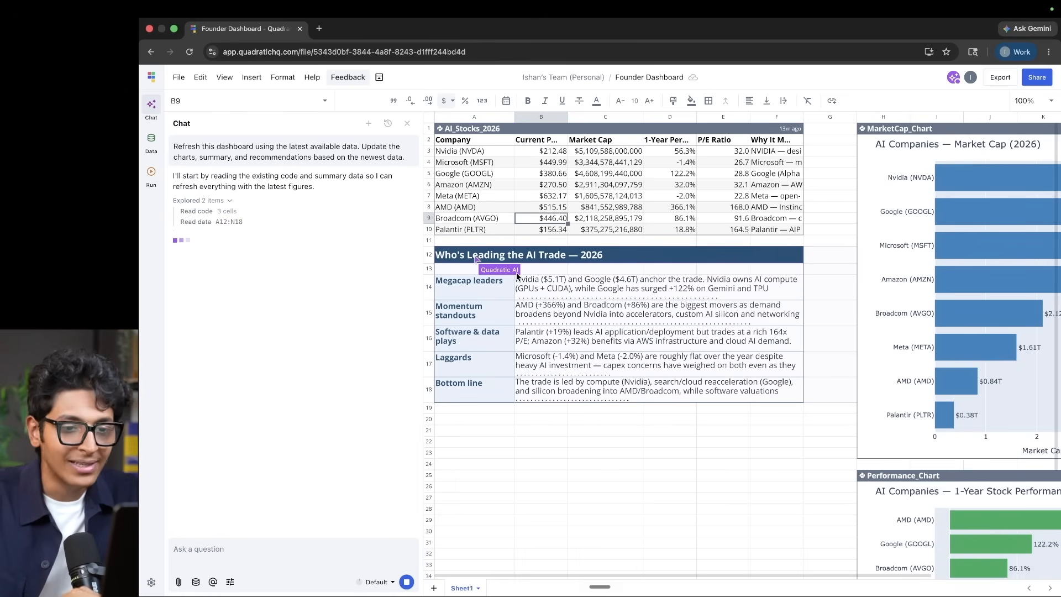
pyautogui.hscroll(10, 856, 398)
pyautogui.hscroll(-10, 856, 397)
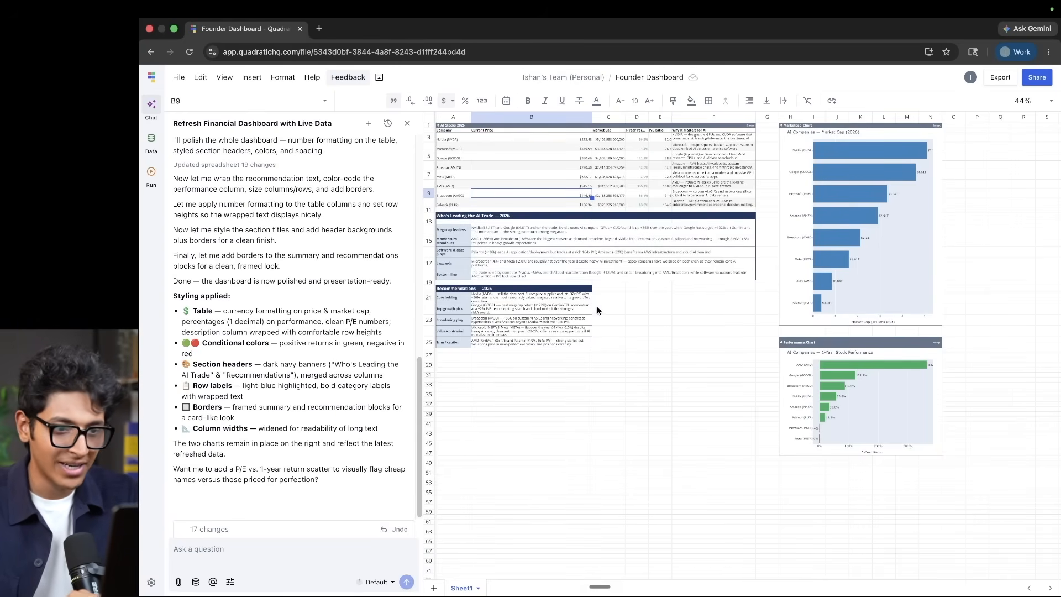
pyautogui.keyDown('ctrl'); pyautogui.scroll(5, 517, 311); pyautogui.keyUp('ctrl')
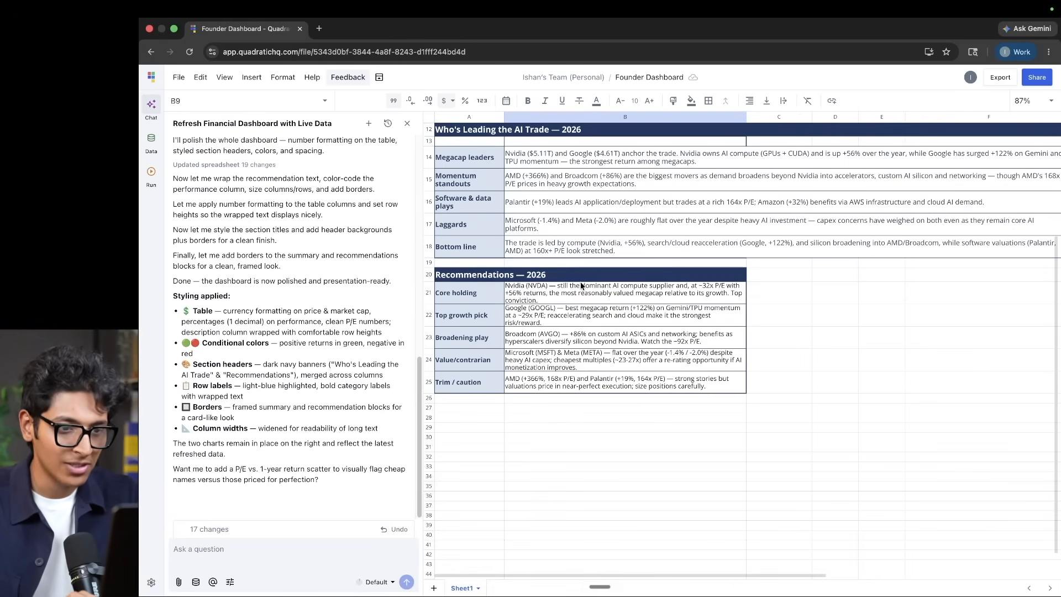
pyautogui.scroll(1, 582, 286)
pyautogui.scroll(3, 582, 286)
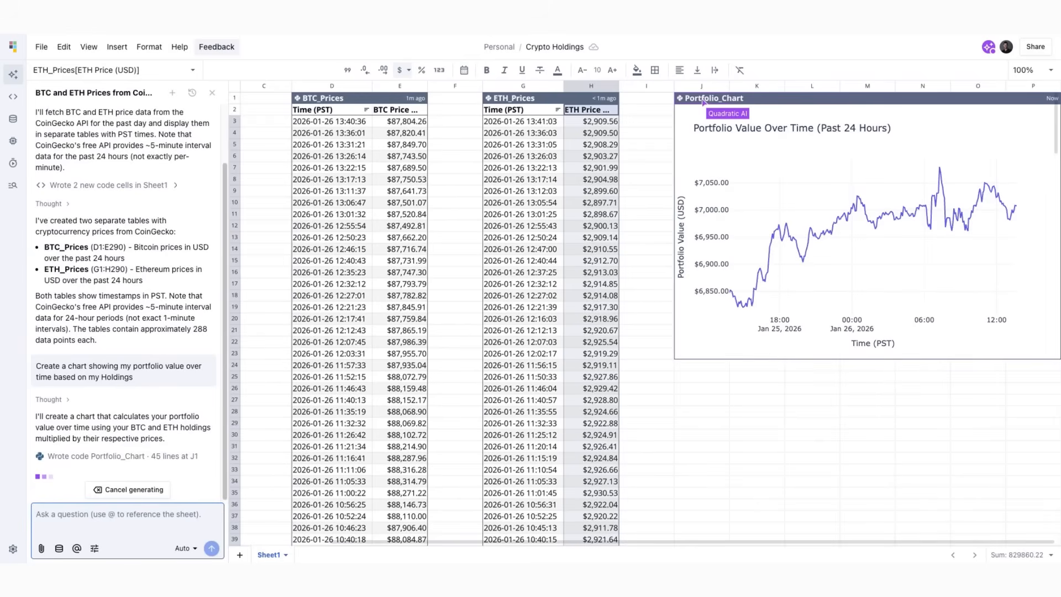
# Schedule the Crypto Holdings file to run every hour at 0 minutes and save the task
pyautogui.click(678, 290)
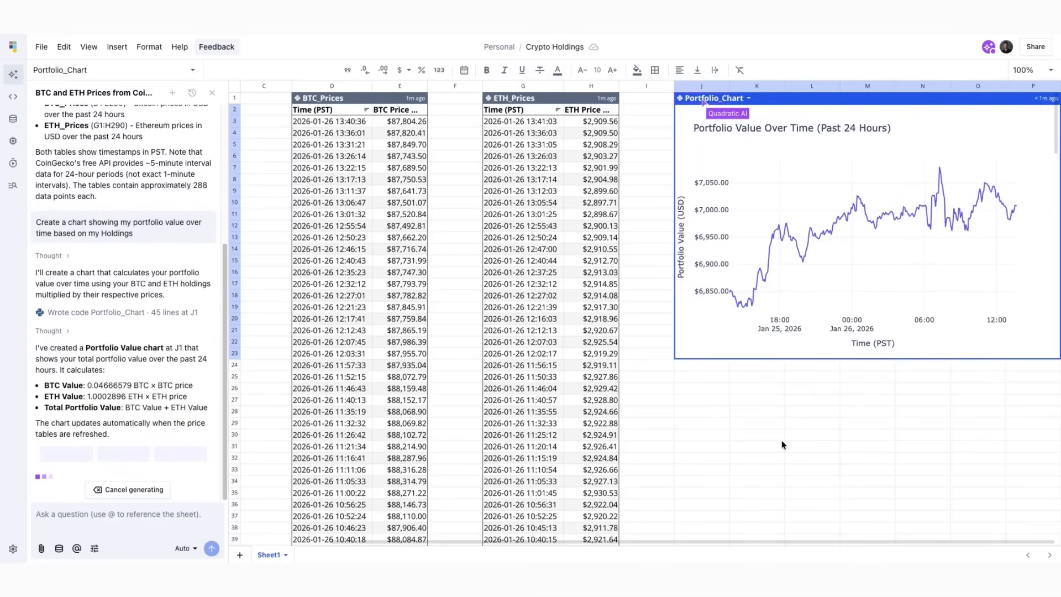
pyautogui.click(14, 165)
pyautogui.click(966, 345)
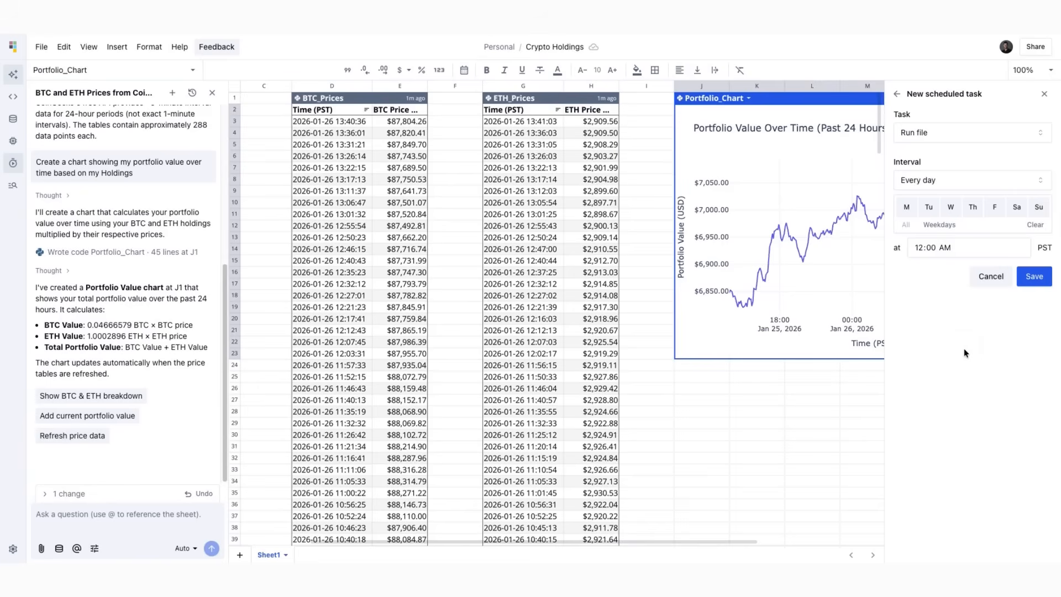
pyautogui.click(939, 180)
pyautogui.click(944, 201)
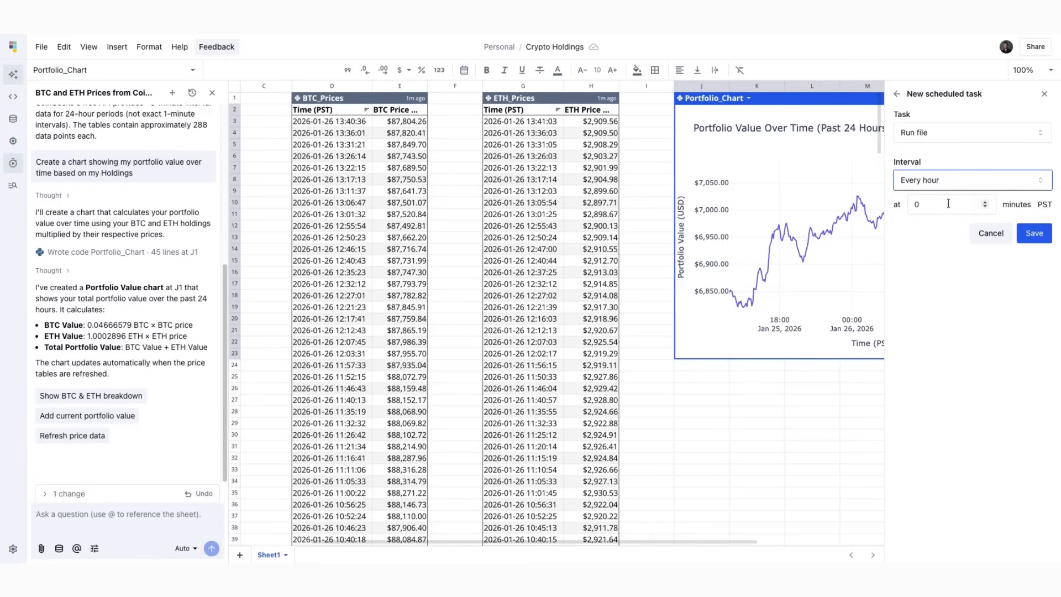
pyautogui.click(1034, 233)
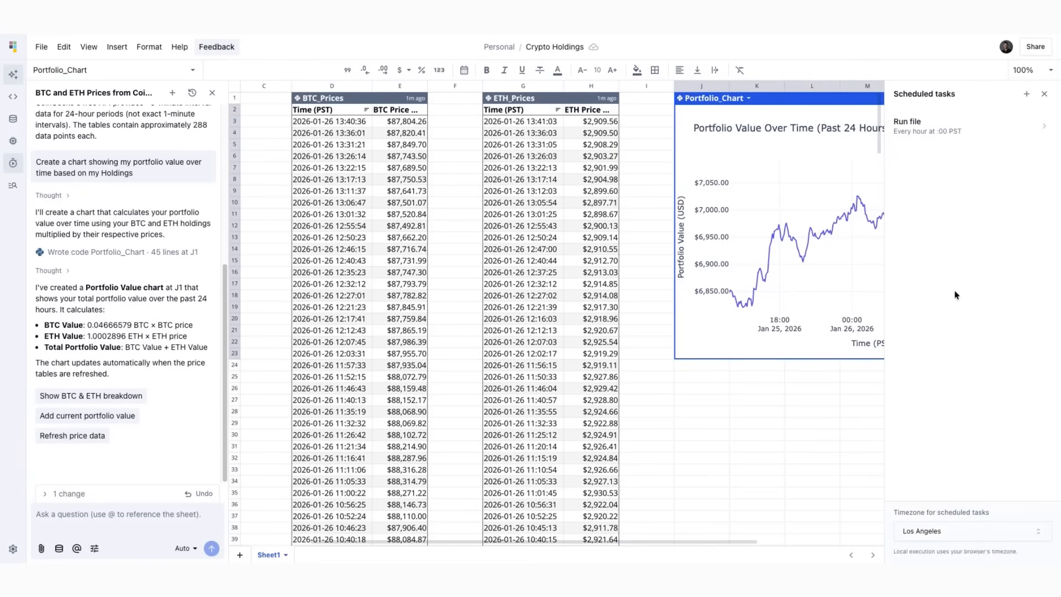